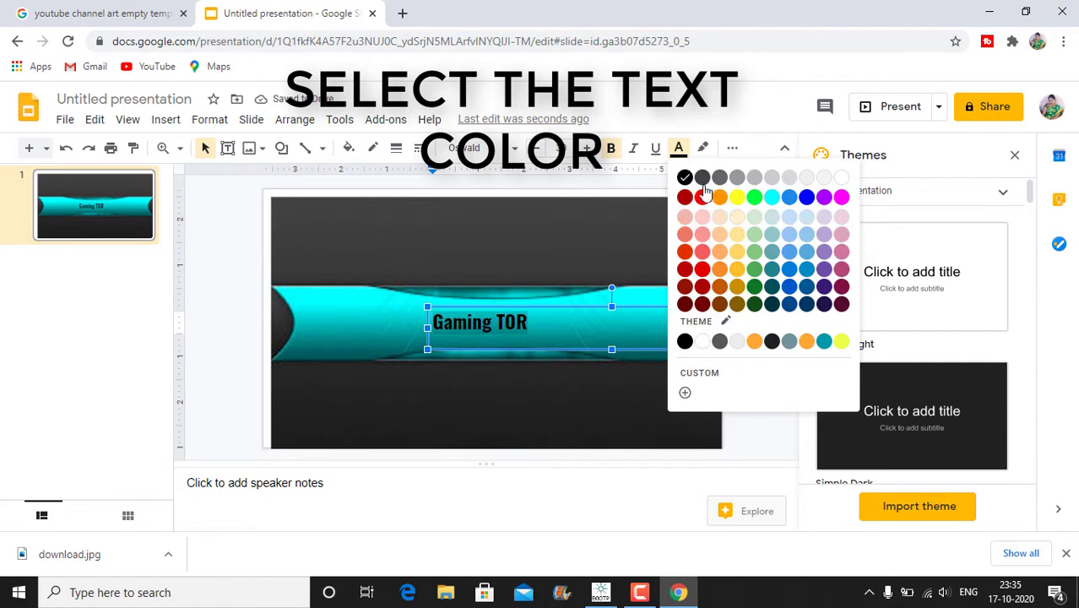
Colour the "Gaming TOR" text red and make it italic.
{"action": "left_click", "coordinate": [702, 200]}
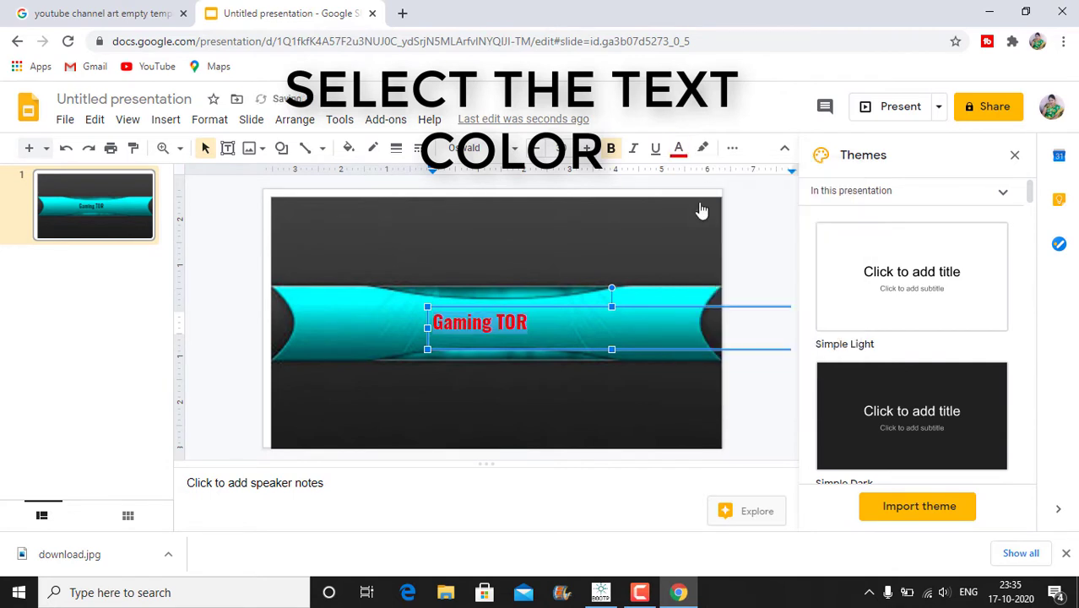
{"action": "left_click", "coordinate": [640, 149]}
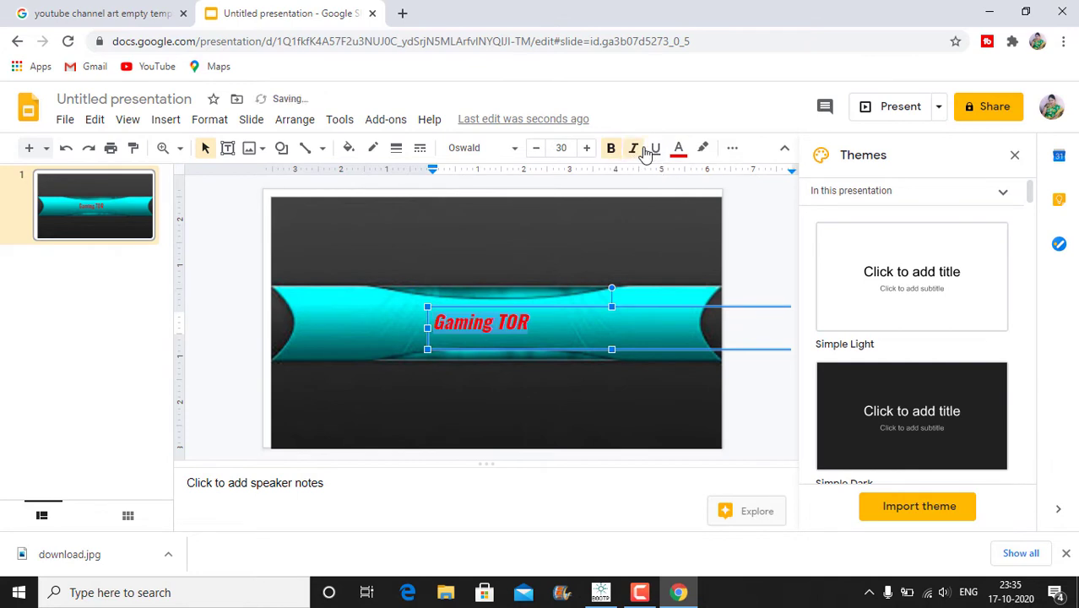
{"action": "left_click", "coordinate": [528, 272]}
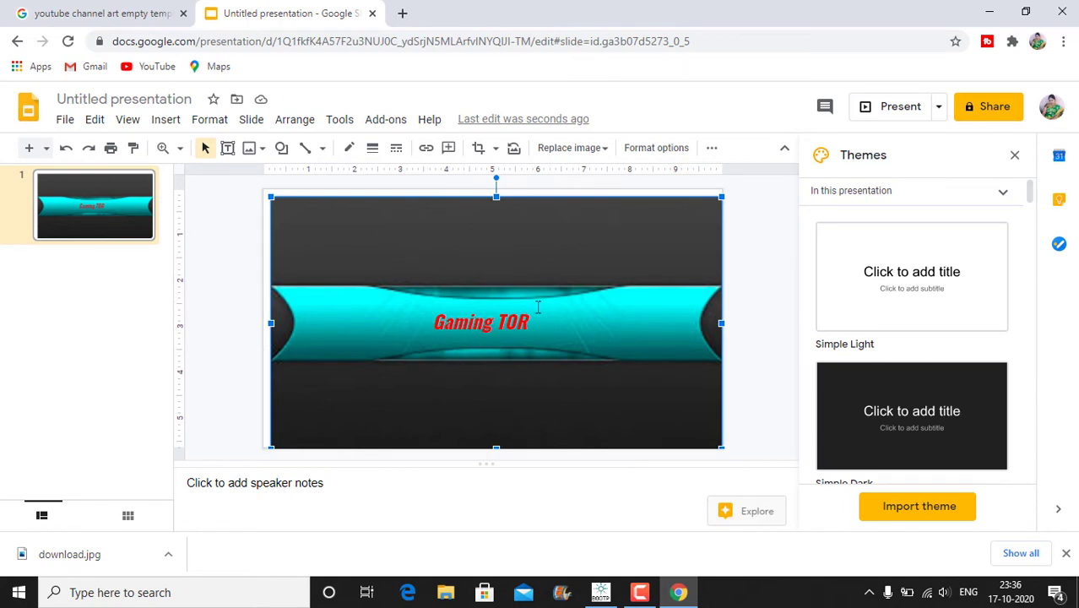
Search Google Images for "GAMING PNG" in place of the earlier banner template search.
{"action": "left_click", "coordinate": [93, 13]}
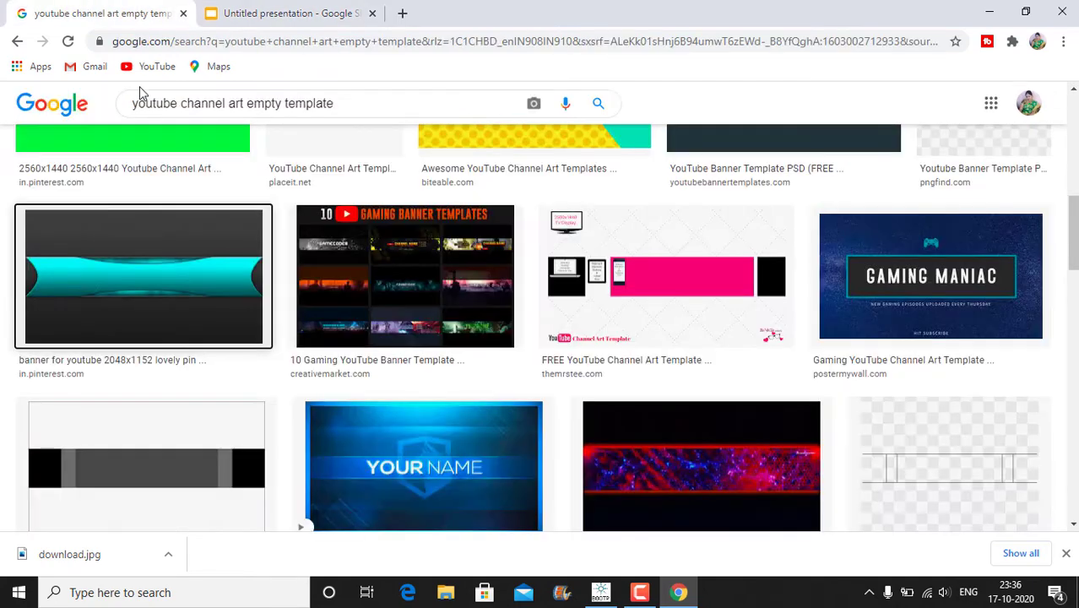
{"action": "left_click_drag", "start_coordinate": [324, 105], "coordinate": [109, 108]}
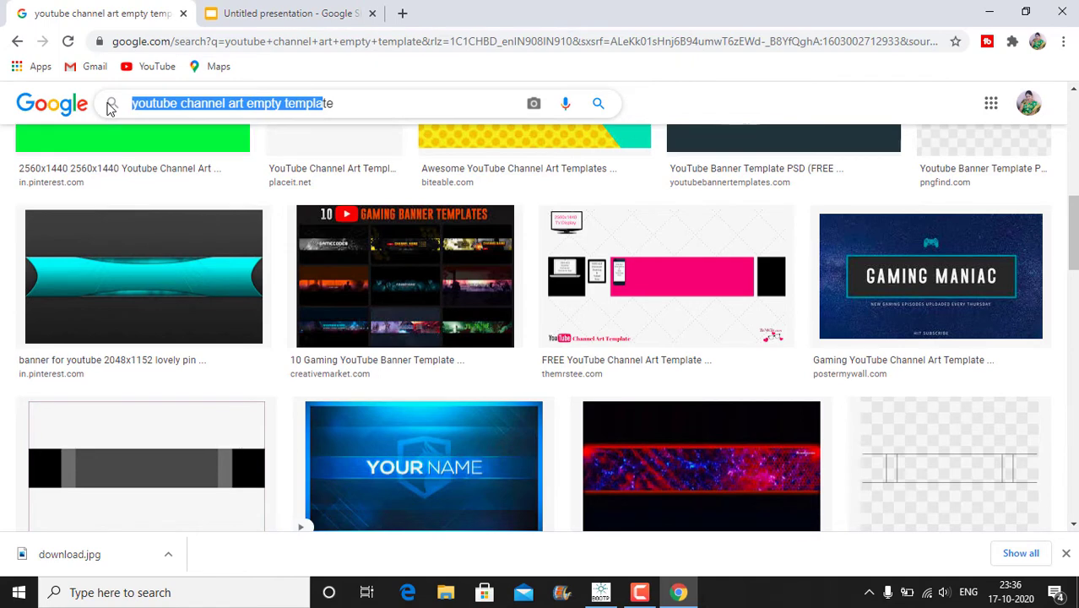
{"action": "type", "text": "GAMING "}
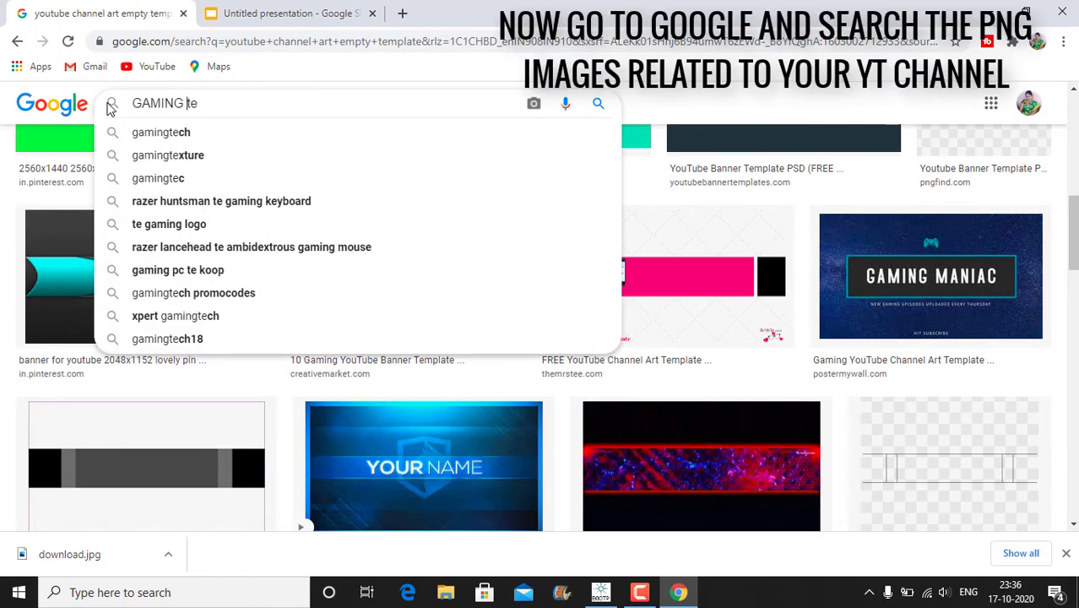
{"action": "type", "text": "PN"}
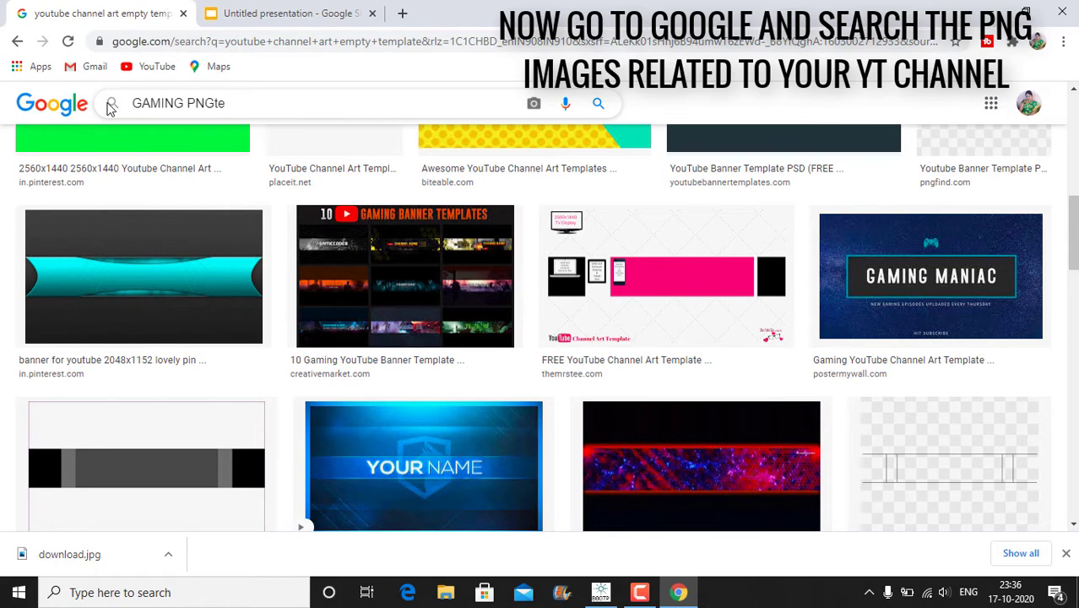
{"action": "type", "text": "G"}
{"action": "key", "text": "BackSpace"}
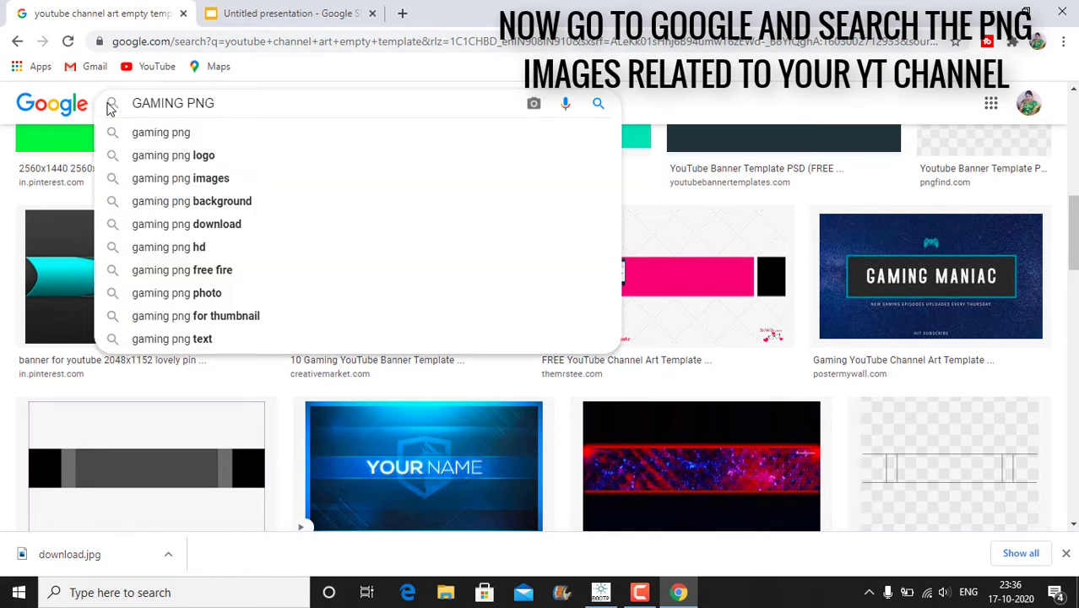
{"action": "key", "text": "Return"}
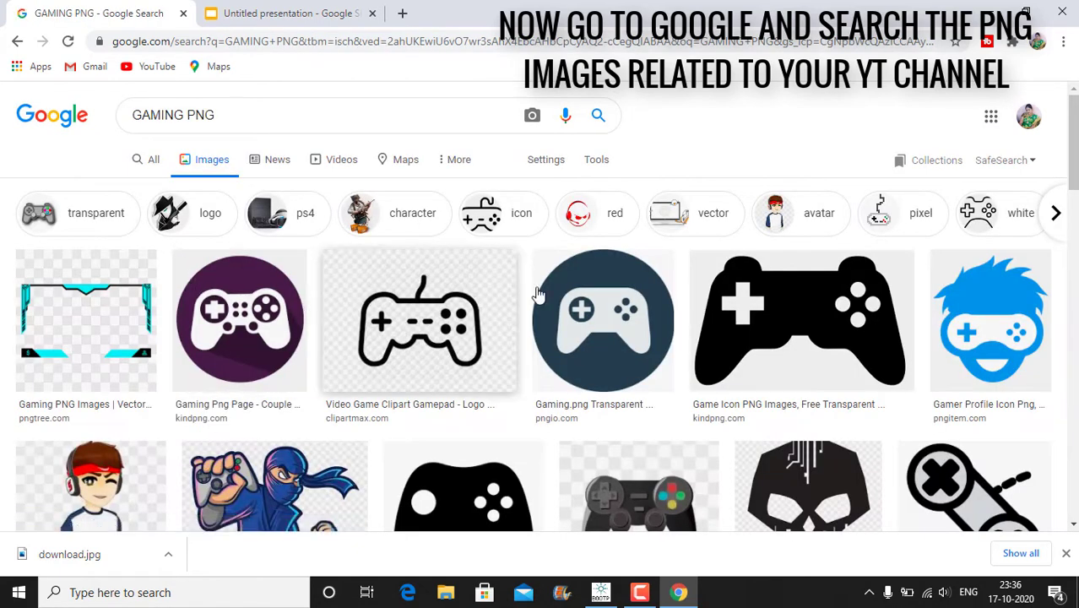
Find the red Acer Predator logo from Pngimage.net through the related images and save it to the computer.
{"action": "left_click_drag", "start_coordinate": [1074, 184], "coordinate": [1077, 210]}
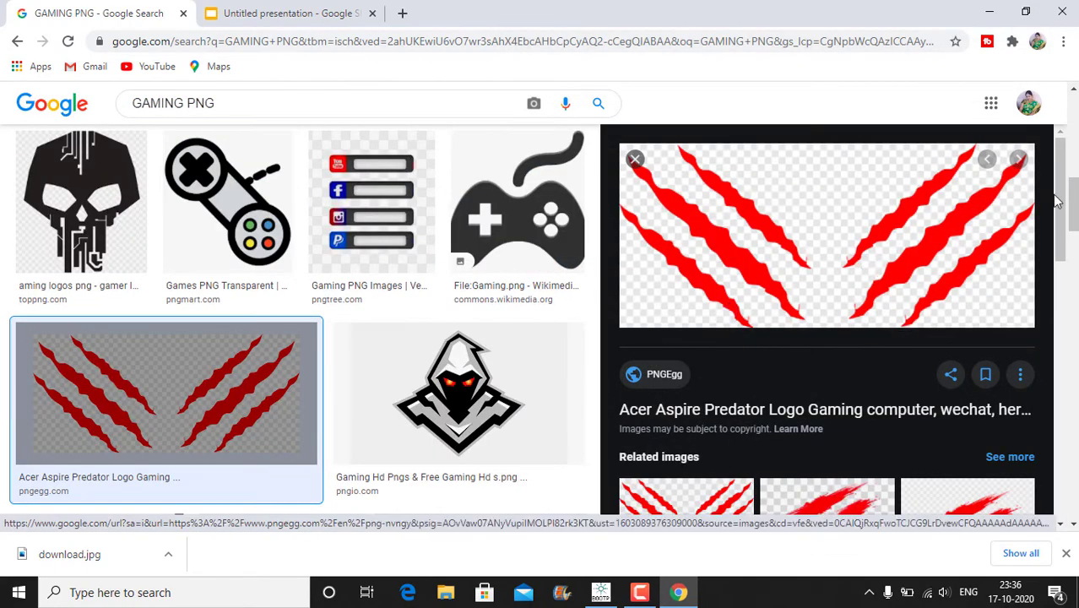
{"action": "left_click_drag", "start_coordinate": [1058, 198], "coordinate": [1059, 255]}
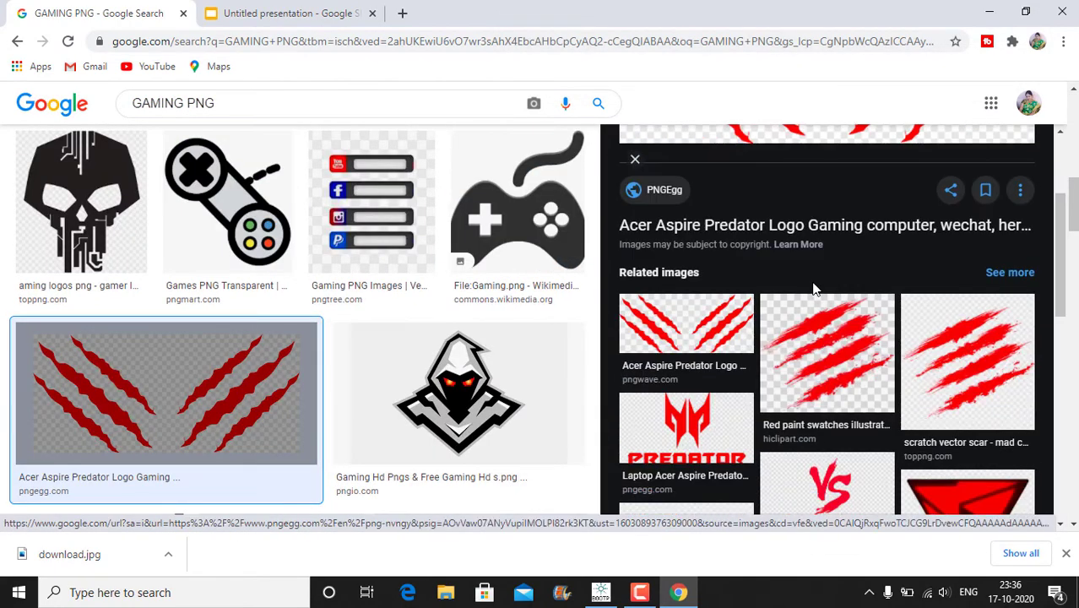
{"action": "left_click", "coordinate": [684, 398]}
{"action": "scroll", "coordinate": [971, 337], "scroll_direction": "down", "scroll_amount": 5}
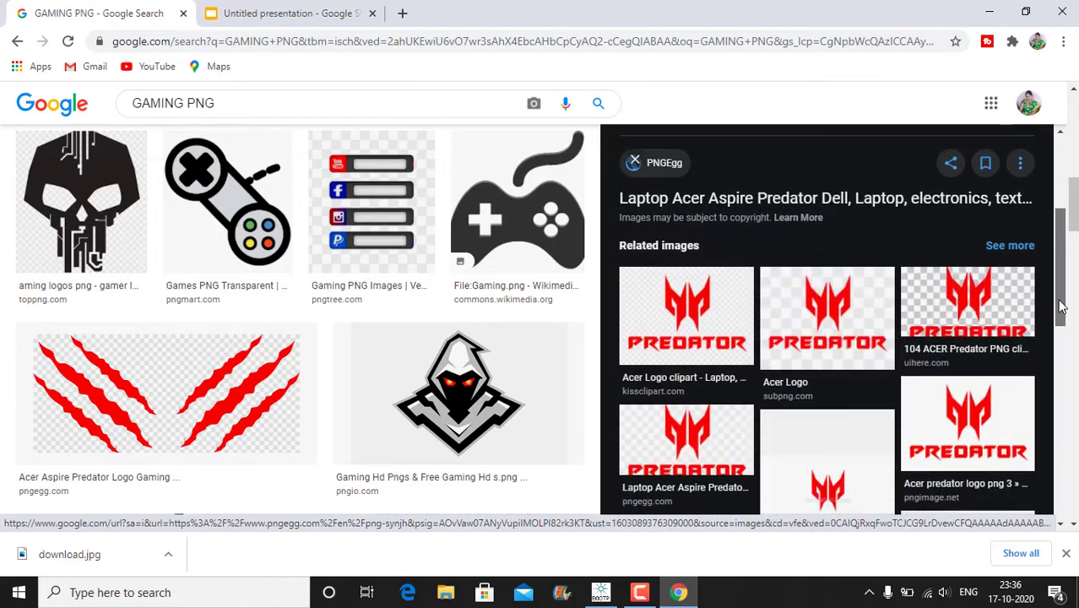
{"action": "left_click", "coordinate": [963, 357]}
{"action": "right_click", "coordinate": [825, 292]}
{"action": "left_click", "coordinate": [870, 427]}
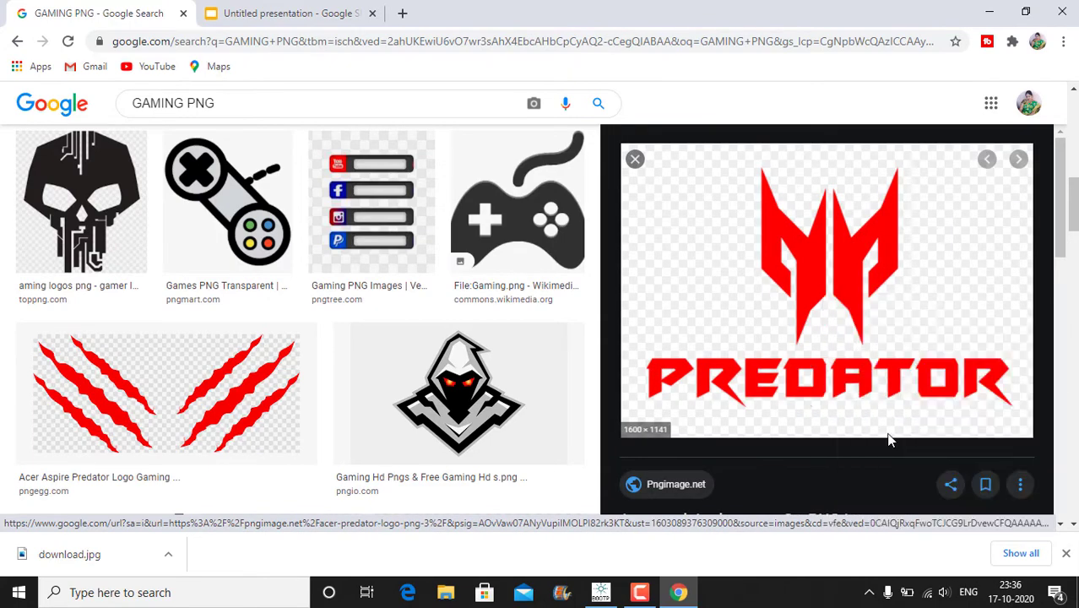
{"action": "left_click", "coordinate": [407, 353]}
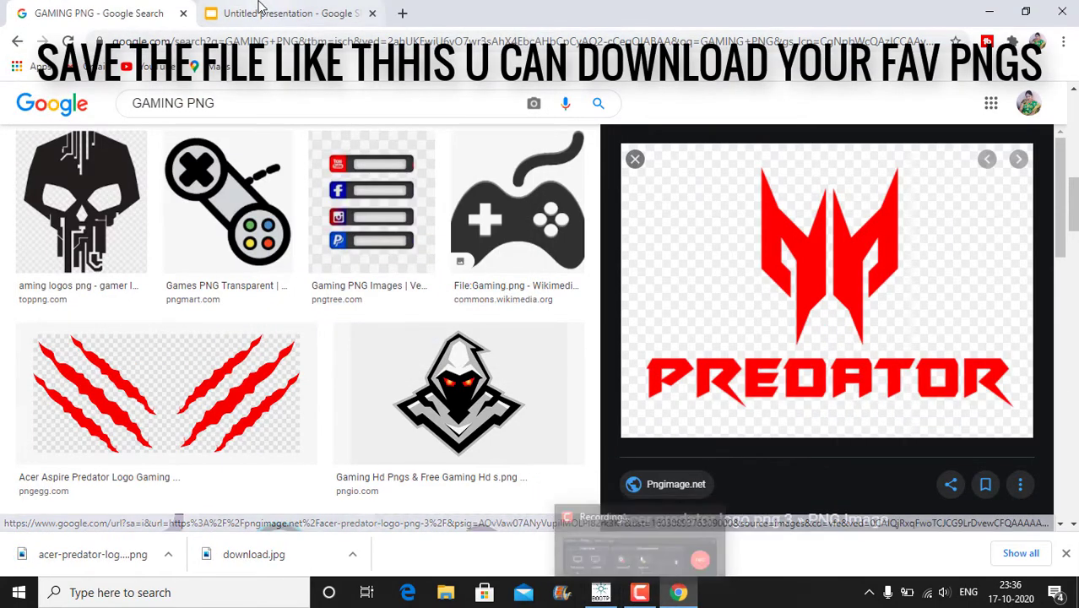
Return to the presentation and insert the downloaded Predator logo PNG from the computer onto the slide.
{"action": "left_click", "coordinate": [287, 12]}
{"action": "left_click", "coordinate": [166, 119]}
{"action": "mouse_move", "coordinate": [224, 152]}
{"action": "left_click", "coordinate": [338, 153]}
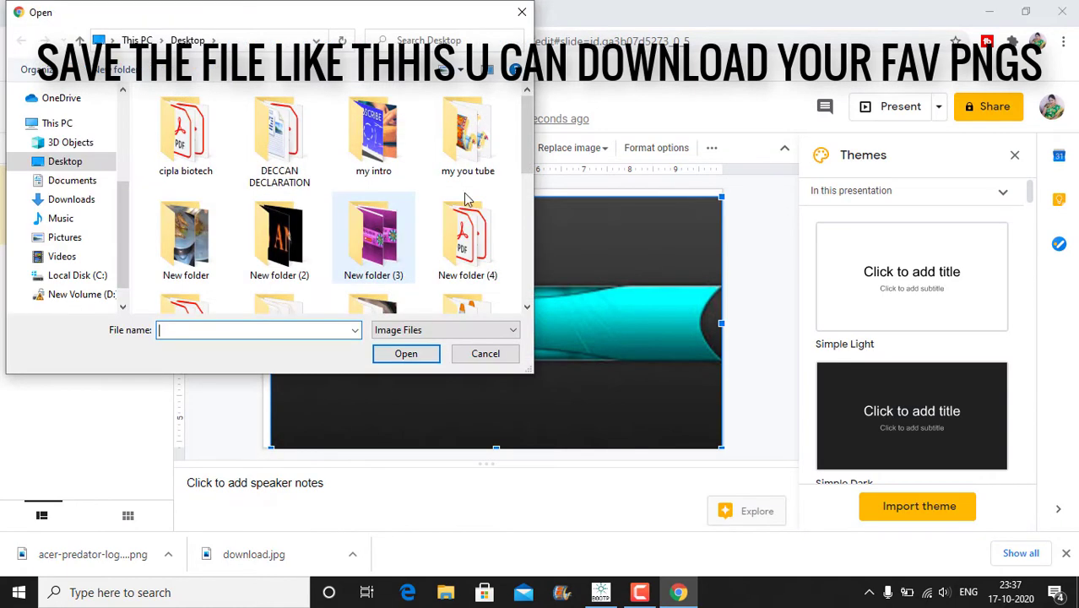
{"action": "scroll", "coordinate": [354, 203], "scroll_direction": "down", "scroll_amount": 5}
{"action": "left_click", "coordinate": [185, 190]}
{"action": "left_click", "coordinate": [391, 351]}
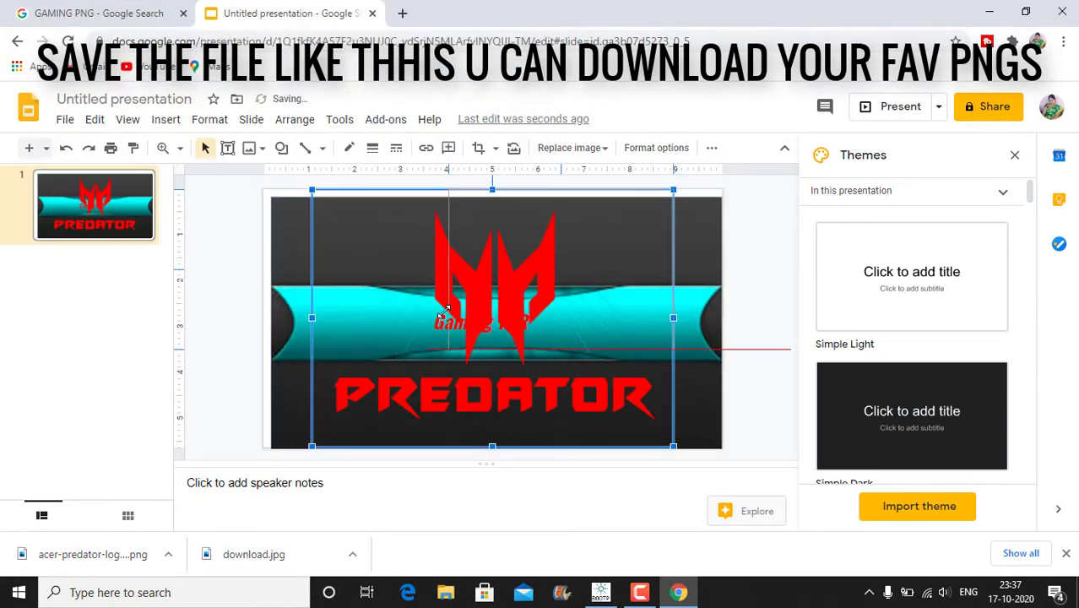
Shrink the Predator logo to fit the turquoise band and place it left of the "Gaming TOR" text.
{"action": "left_click_drag", "start_coordinate": [444, 312], "coordinate": [446, 313]}
{"action": "left_click_drag", "start_coordinate": [463, 321], "coordinate": [422, 330]}
{"action": "left_click_drag", "start_coordinate": [461, 280], "coordinate": [340, 318]}
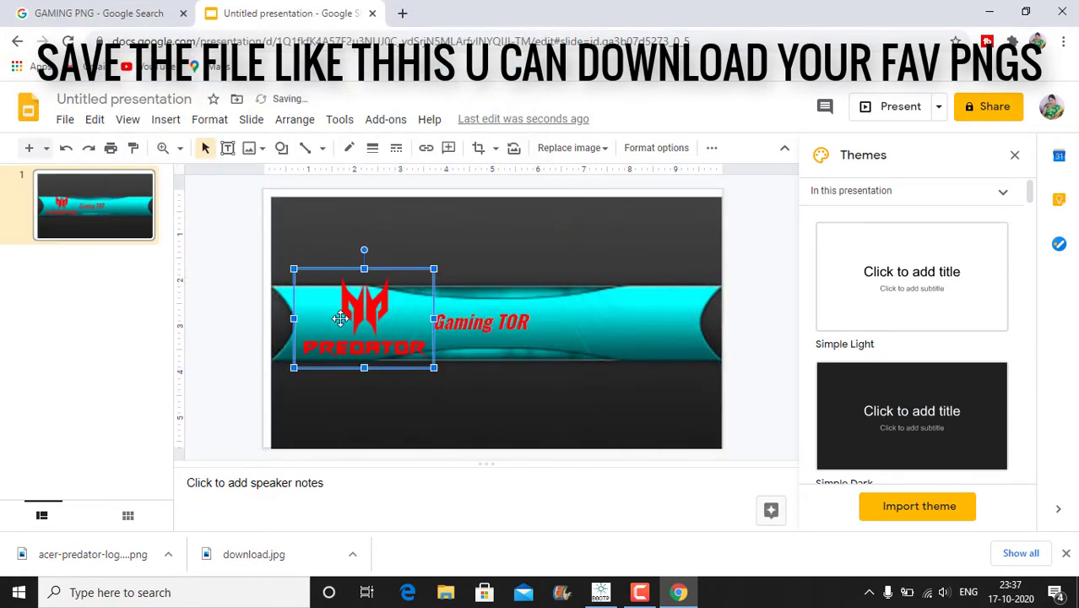
{"action": "left_click_drag", "start_coordinate": [294, 268], "coordinate": [301, 275]}
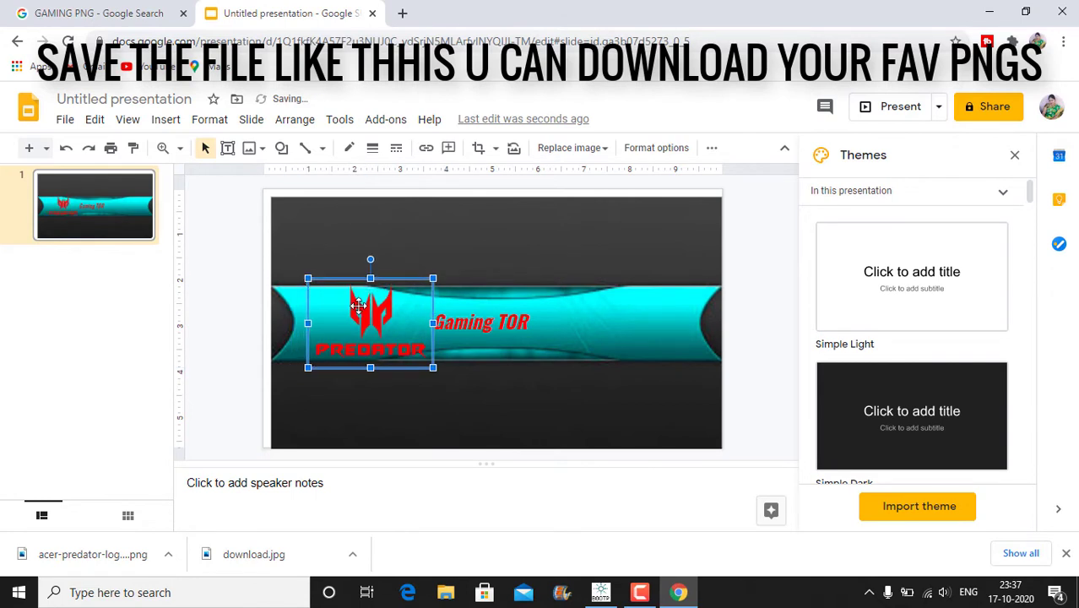
{"action": "left_click_drag", "start_coordinate": [355, 306], "coordinate": [347, 302]}
{"action": "left_click_drag", "start_coordinate": [295, 274], "coordinate": [303, 279]}
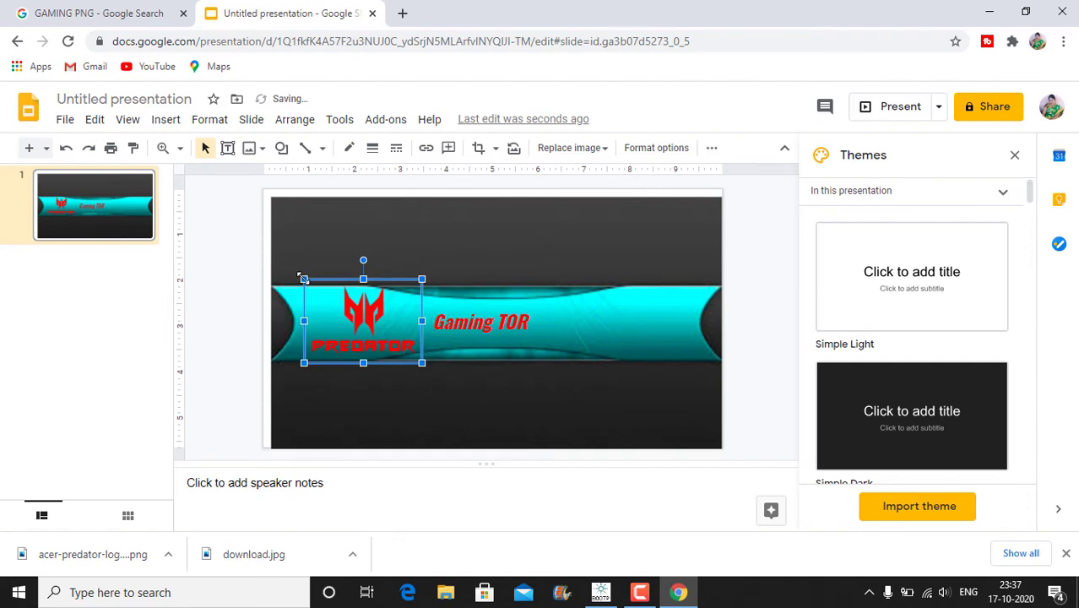
{"action": "left_click", "coordinate": [516, 352]}
Find the black ninja logo from BrandCrowd among the GAMING PNG related images and save it to the computer.
{"action": "left_click", "coordinate": [99, 13]}
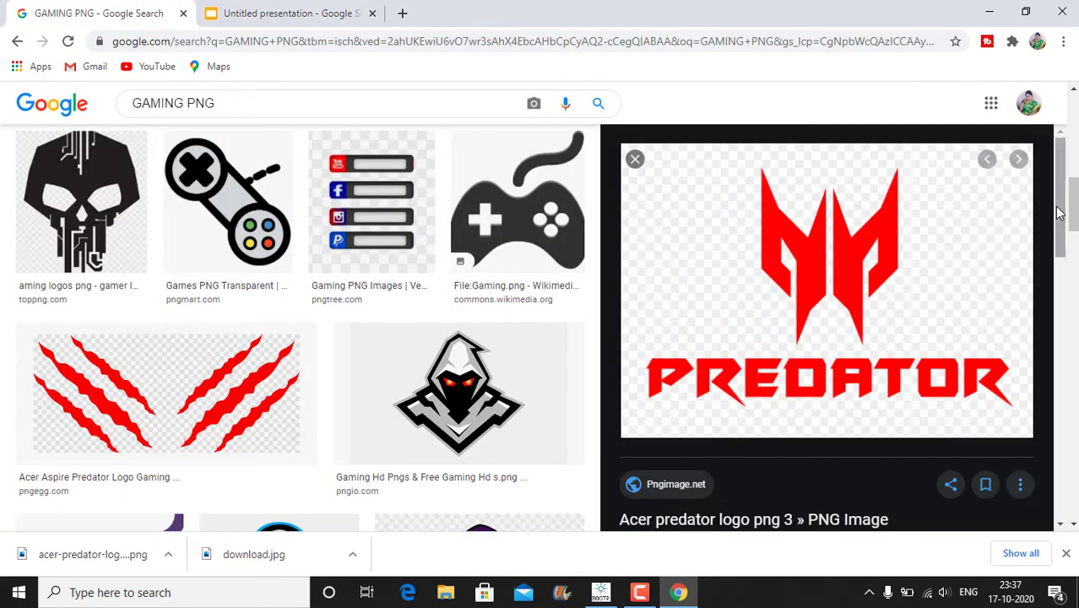
{"action": "left_click_drag", "start_coordinate": [1059, 212], "coordinate": [1059, 374]}
{"action": "left_click", "coordinate": [458, 393]}
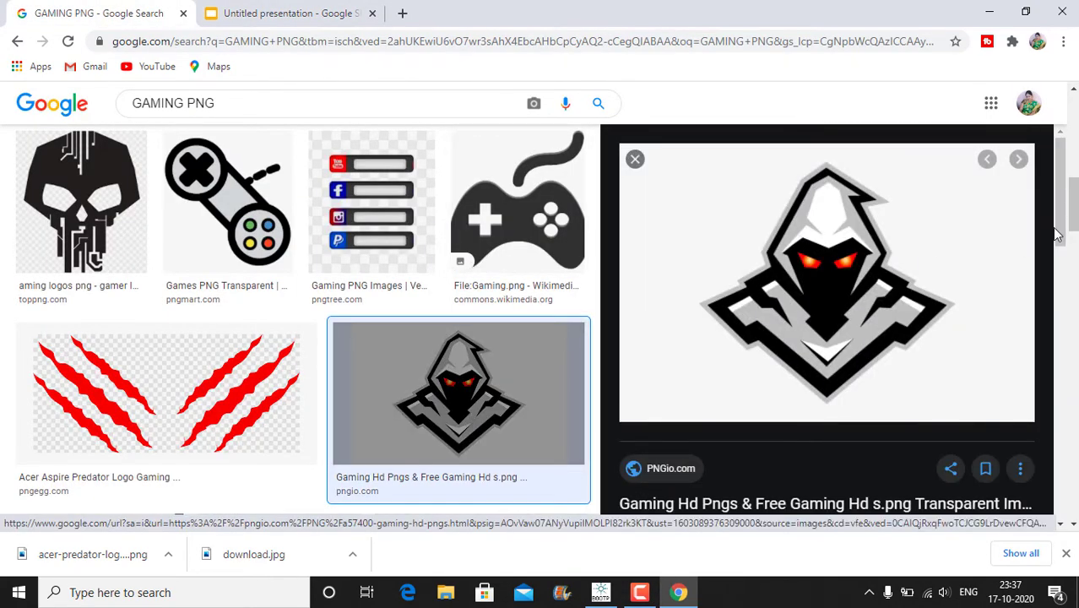
{"action": "left_click_drag", "start_coordinate": [1060, 240], "coordinate": [1060, 321]}
{"action": "left_click", "coordinate": [675, 293]}
{"action": "right_click", "coordinate": [836, 249]}
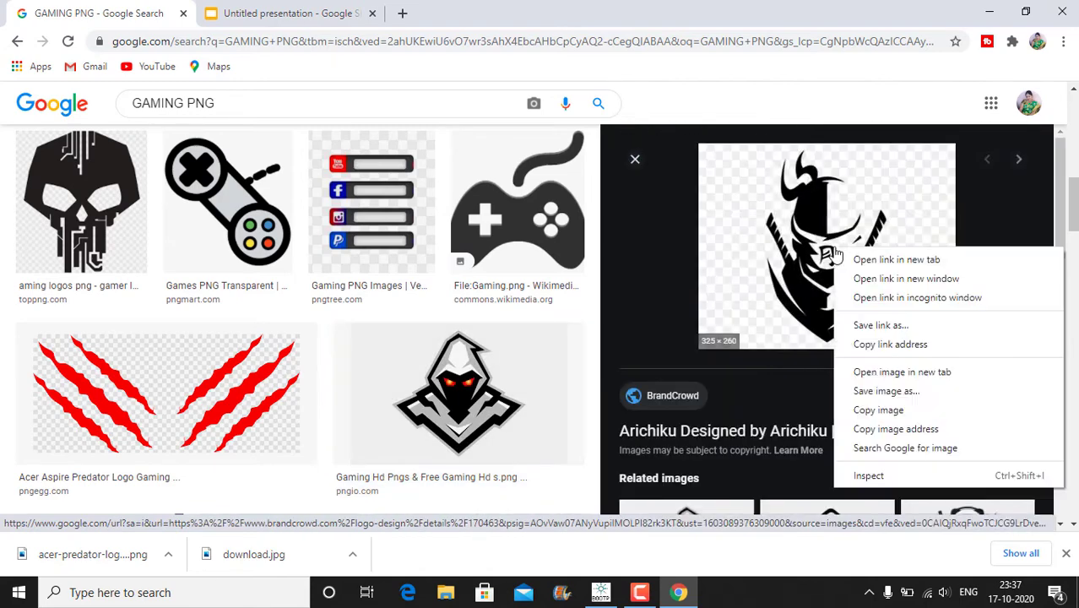
{"action": "left_click", "coordinate": [885, 391]}
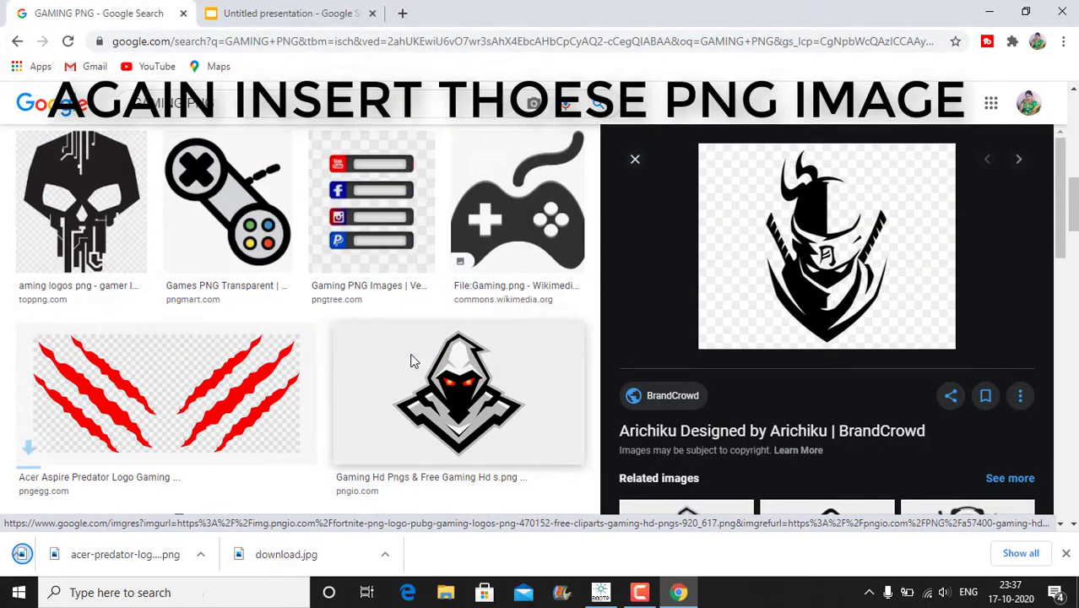
Return to the presentation and insert the downloaded ninja logo PNG from the computer onto the slide.
{"action": "left_click", "coordinate": [287, 13]}
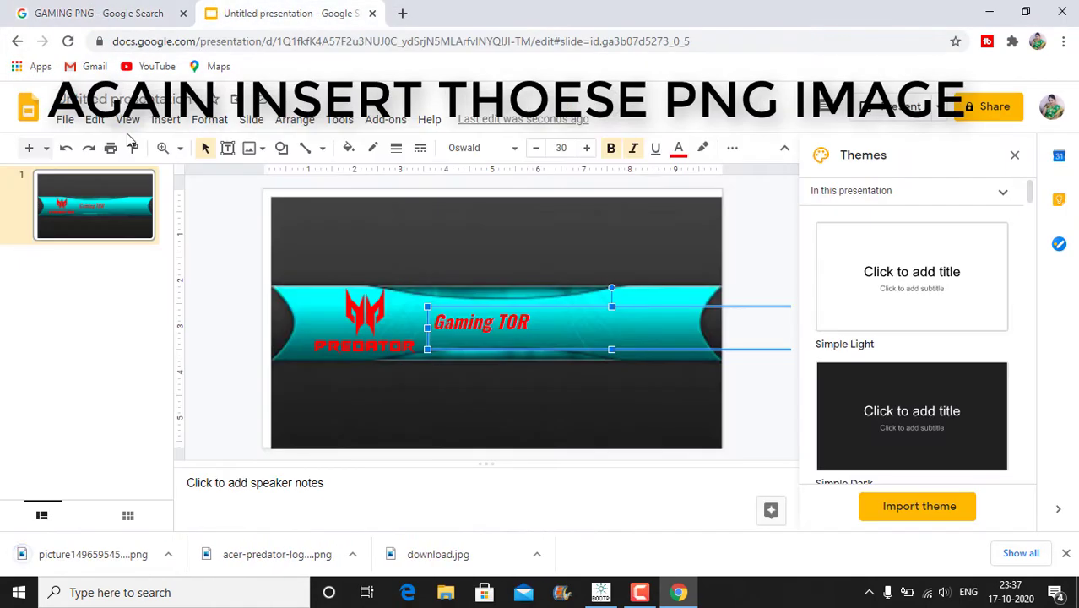
{"action": "left_click", "coordinate": [166, 119]}
{"action": "left_click", "coordinate": [405, 153]}
{"action": "scroll", "coordinate": [422, 169], "scroll_direction": "down", "scroll_amount": 5}
{"action": "double_click", "coordinate": [467, 118]}
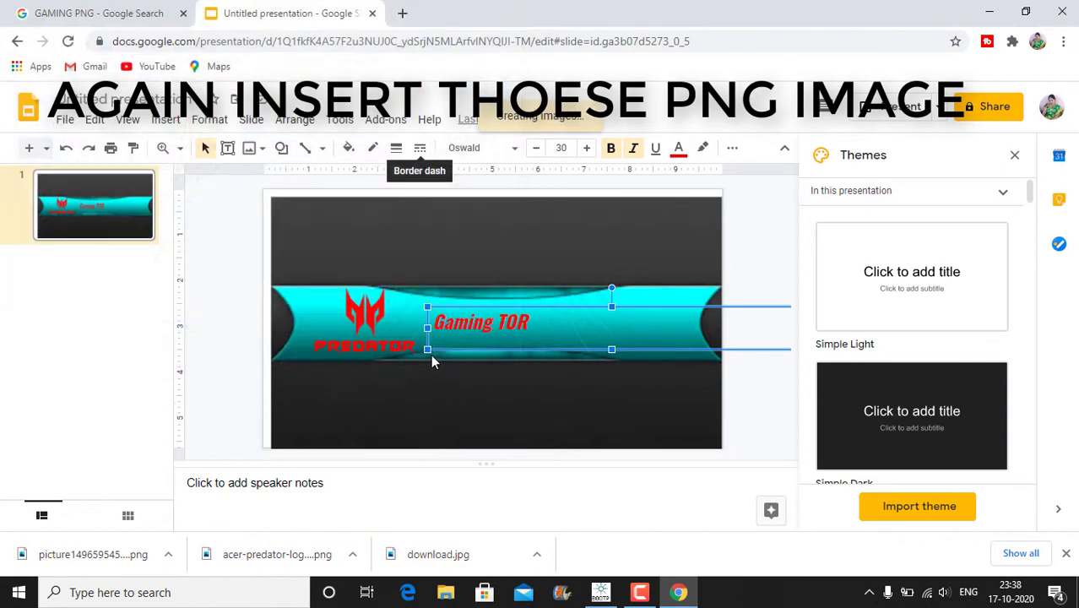
Shrink the ninja logo, place it right of the "Gaming TOR" text, and shift the background image to the slide's upper-left corner.
{"action": "left_click_drag", "start_coordinate": [415, 381], "coordinate": [493, 318]}
{"action": "left_click_drag", "start_coordinate": [535, 297], "coordinate": [570, 325]}
{"action": "left_click_drag", "start_coordinate": [524, 276], "coordinate": [510, 268]}
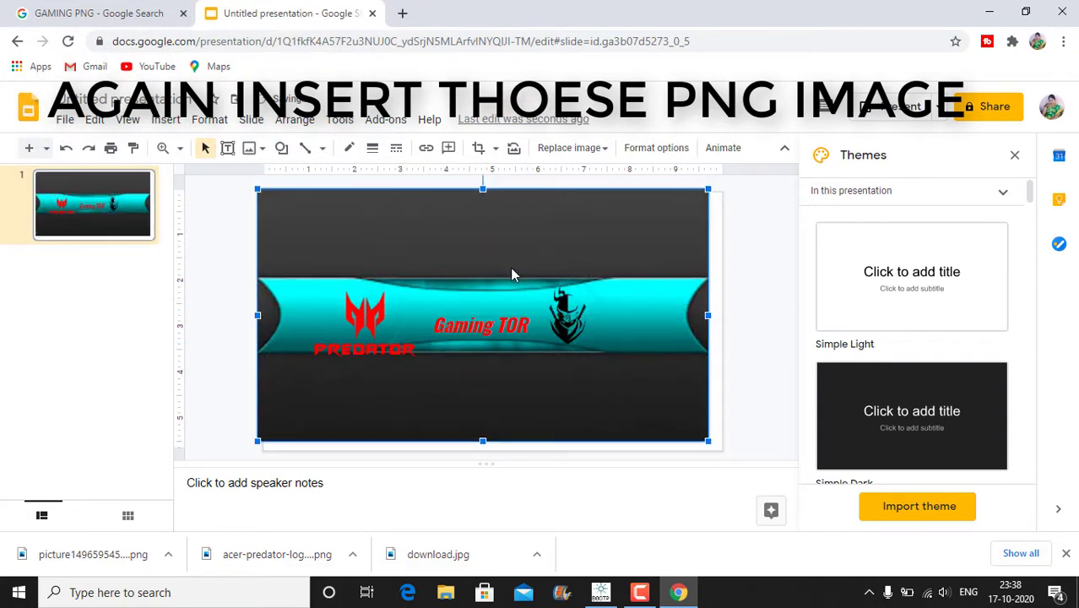
{"action": "left_click", "coordinate": [571, 313]}
{"action": "mouse_move", "coordinate": [603, 394]}
{"action": "left_mouse_down"}
{"action": "mouse_move", "coordinate": [619, 406]}
{"action": "mouse_move", "coordinate": [604, 382]}
{"action": "left_mouse_up"}
{"action": "double_click", "coordinate": [604, 382]}
Enlarge the ninja logo slightly and move it a little farther right of the "Gaming TOR" text.
{"action": "left_click", "coordinate": [576, 333]}
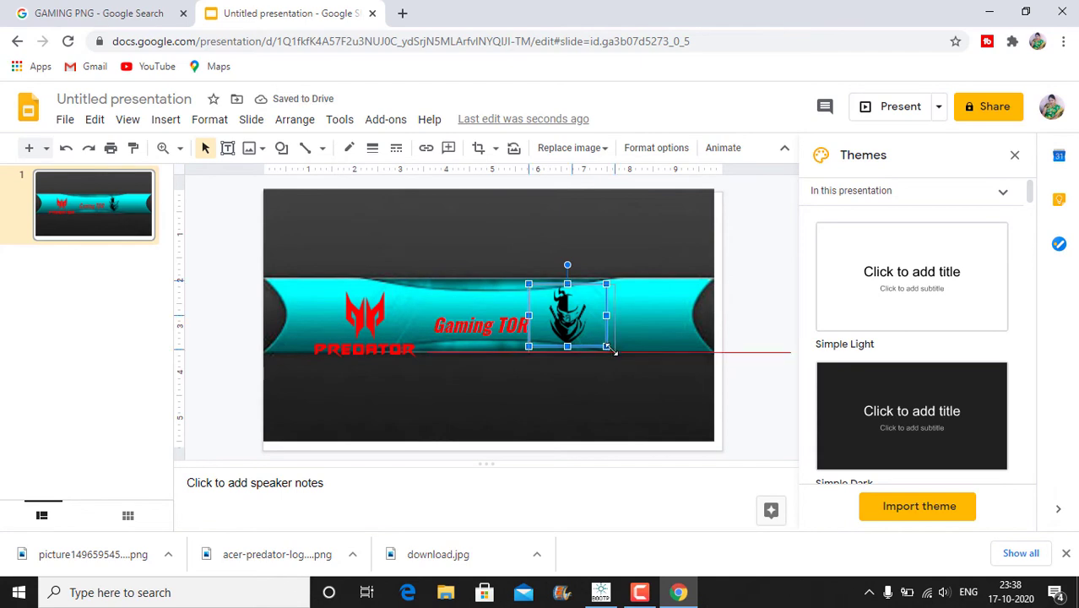
{"action": "left_click_drag", "start_coordinate": [629, 347], "coordinate": [615, 328]}
{"action": "left_click", "coordinate": [634, 318]}
{"action": "left_click", "coordinate": [581, 423]}
{"action": "left_click", "coordinate": [582, 316]}
{"action": "left_click", "coordinate": [544, 397]}
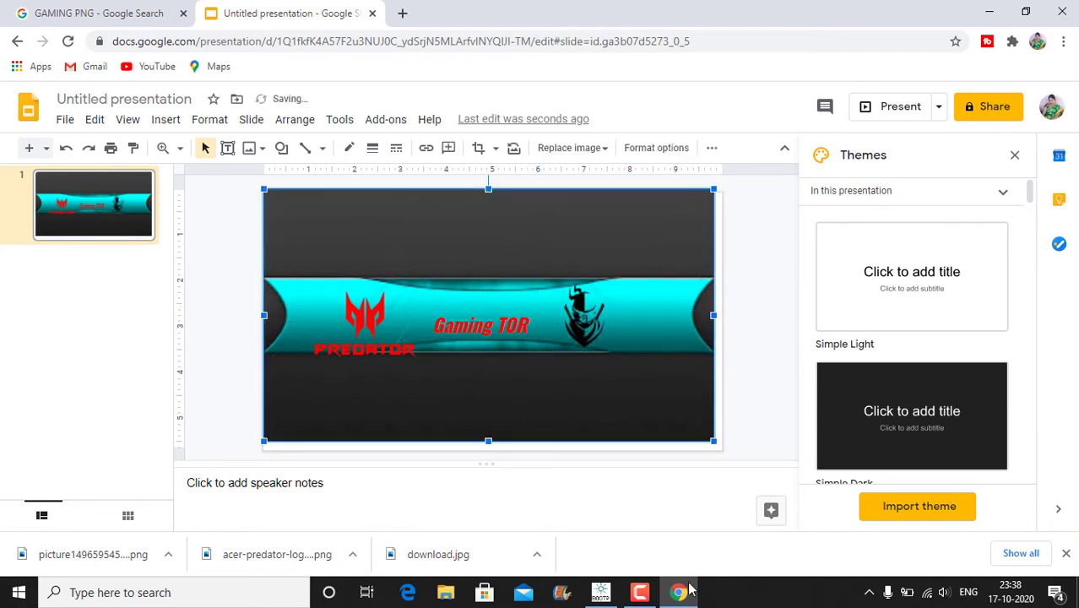
Browse further GAMING PNG image results, previewing the Gamers Rising and YouTube Gaming logos.
{"action": "left_click", "coordinate": [102, 13]}
{"action": "left_click_drag", "start_coordinate": [1062, 240], "coordinate": [1057, 496]}
{"action": "left_click", "coordinate": [635, 159]}
{"action": "scroll", "coordinate": [1064, 309], "scroll_direction": "down", "scroll_amount": 4}
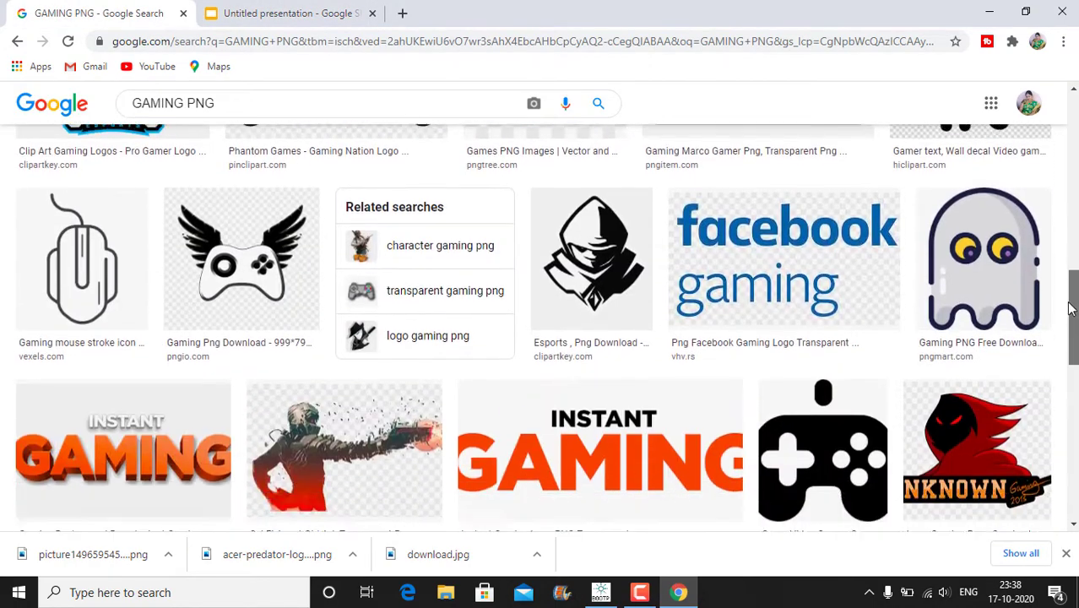
{"action": "left_click_drag", "start_coordinate": [1068, 330], "coordinate": [1070, 350]}
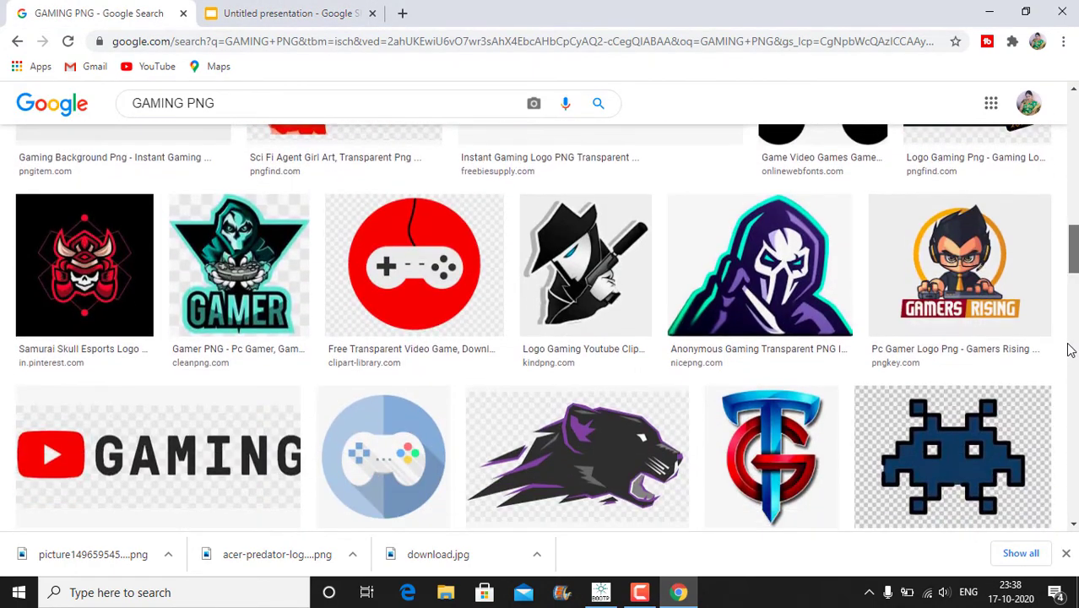
{"action": "left_click", "coordinate": [960, 264]}
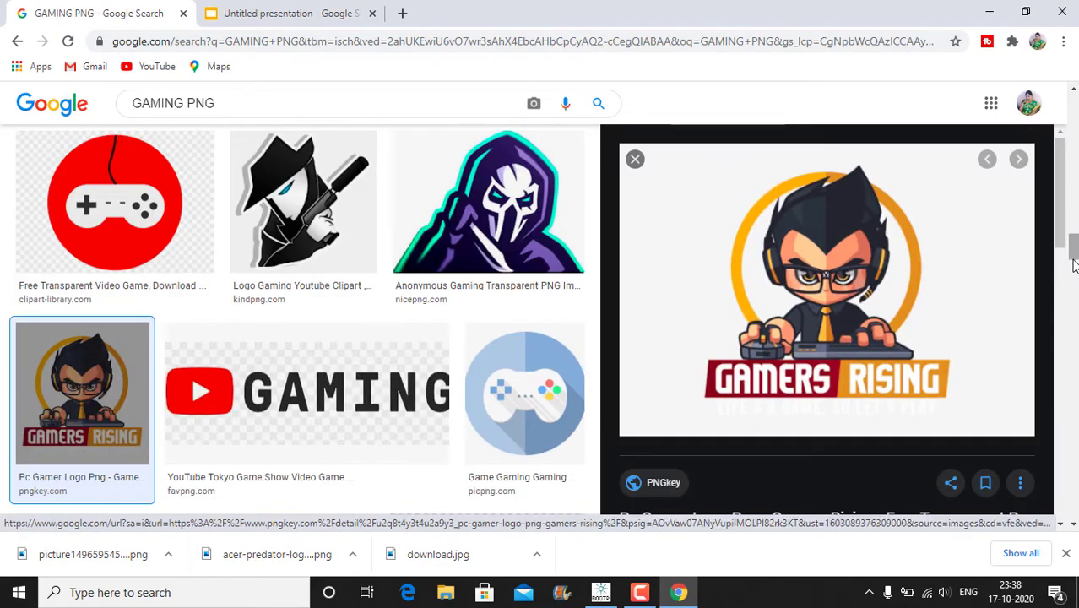
{"action": "left_click_drag", "start_coordinate": [1074, 266], "coordinate": [1073, 414]}
{"action": "left_click", "coordinate": [402, 425]}
{"action": "left_click_drag", "start_coordinate": [1062, 180], "coordinate": [1062, 397]}
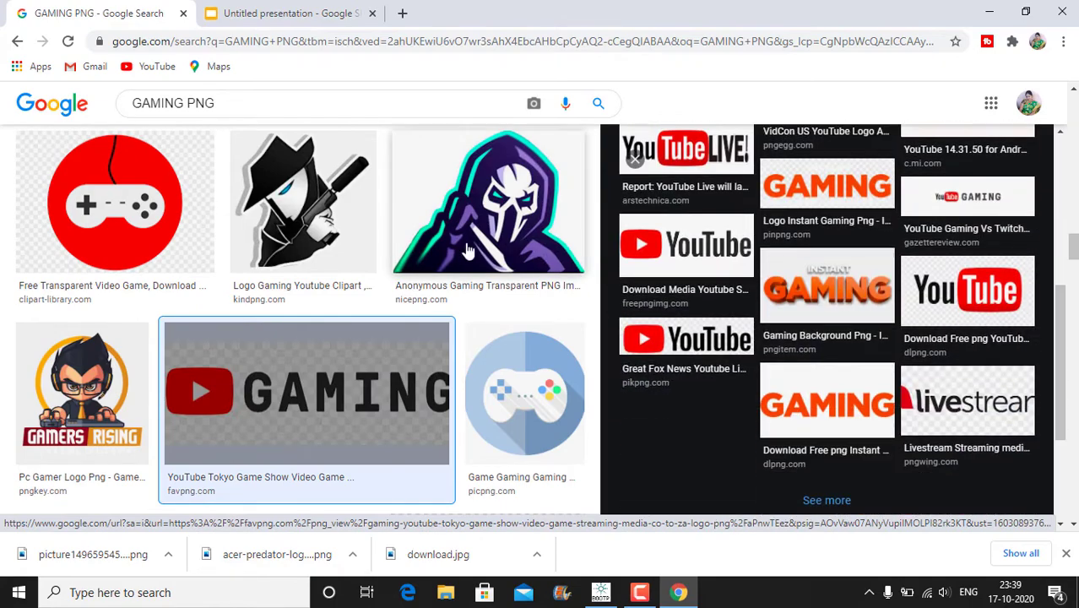
{"action": "left_click", "coordinate": [635, 159]}
Find the white "Gaming" lettering PNG from downloadclipart.net in the results and save it to the computer.
{"action": "left_click_drag", "start_coordinate": [1074, 253], "coordinate": [1073, 287]}
{"action": "scroll", "coordinate": [844, 338], "scroll_direction": "down", "scroll_amount": 7}
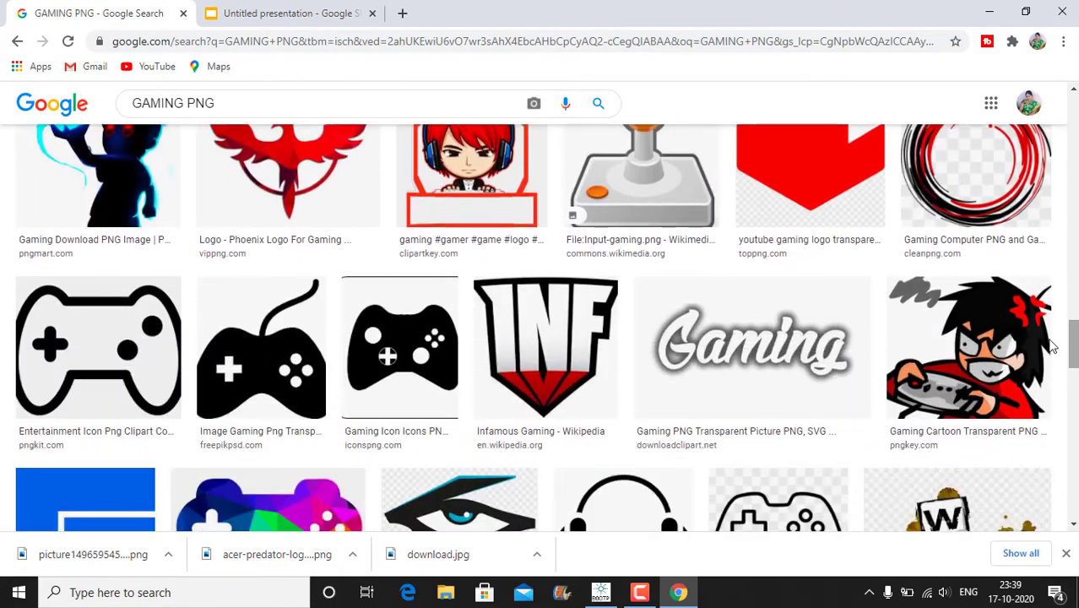
{"action": "left_click", "coordinate": [844, 321]}
{"action": "right_click", "coordinate": [862, 207]}
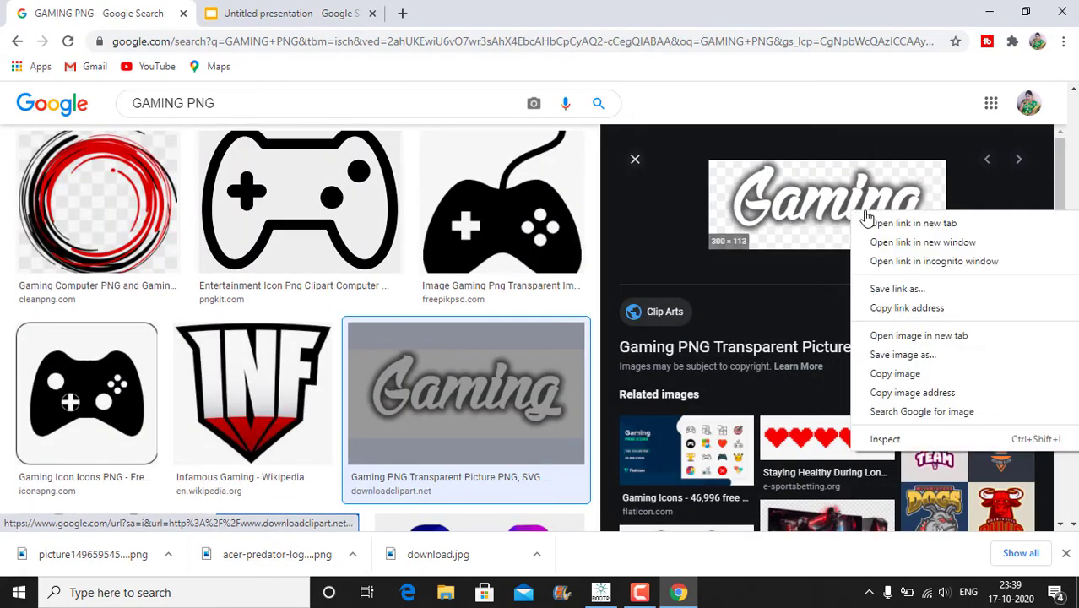
{"action": "left_click", "coordinate": [904, 344]}
{"action": "left_click", "coordinate": [409, 351]}
{"action": "mouse_move", "coordinate": [675, 596]}
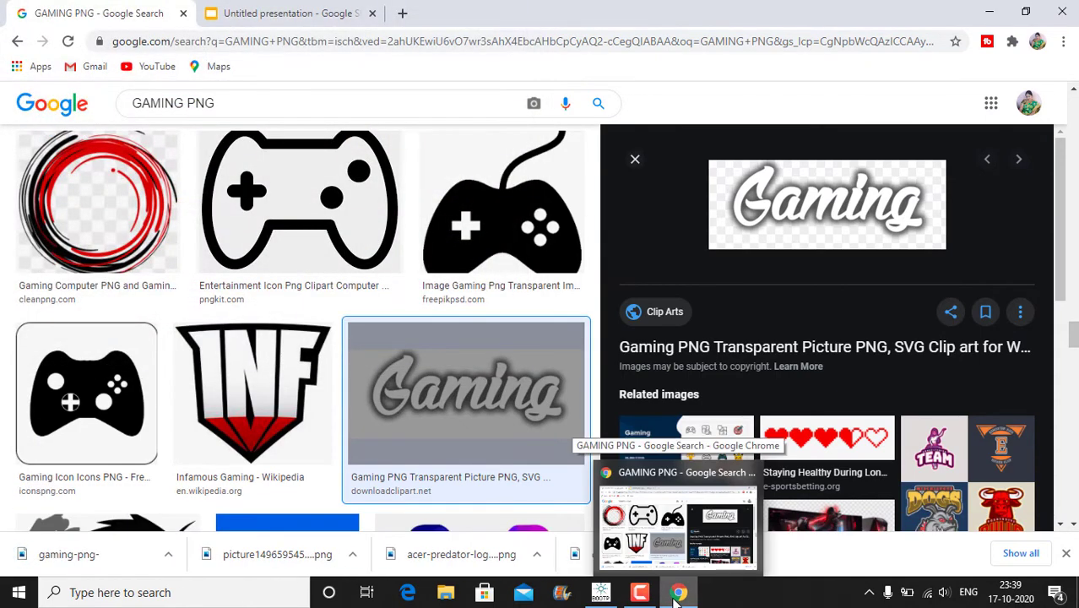
Insert the downloaded white "Gaming" lettering PNG from the computer into the banner slide.
{"action": "left_click", "coordinate": [234, 19]}
{"action": "left_click", "coordinate": [166, 119]}
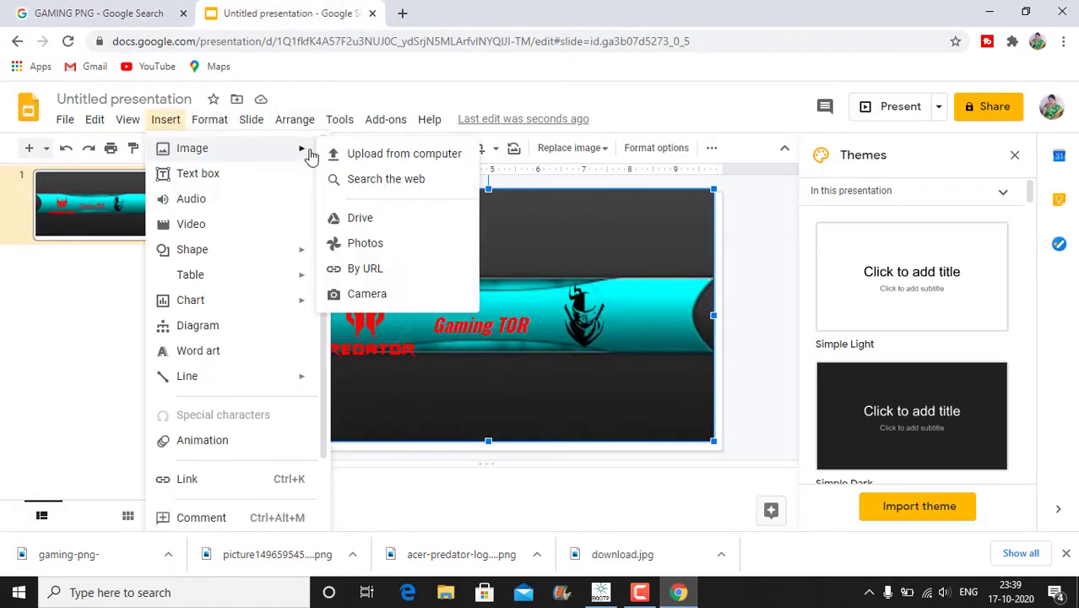
{"action": "left_click", "coordinate": [385, 152]}
{"action": "scroll", "coordinate": [349, 217], "scroll_direction": "down", "scroll_amount": 5}
{"action": "left_click", "coordinate": [374, 167]}
{"action": "left_click", "coordinate": [404, 355]}
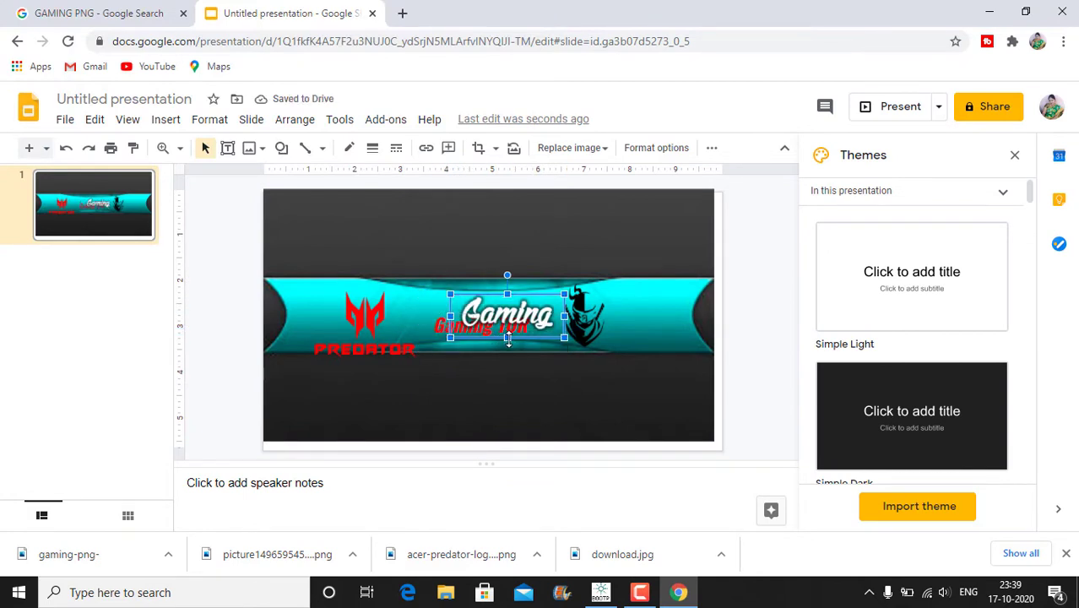
Stretch and flatten the white "Gaming" lettering and place it directly above the red "Gaming TOR" text.
{"action": "left_click_drag", "start_coordinate": [507, 337], "coordinate": [400, 301]}
{"action": "left_click_drag", "start_coordinate": [483, 310], "coordinate": [483, 321]}
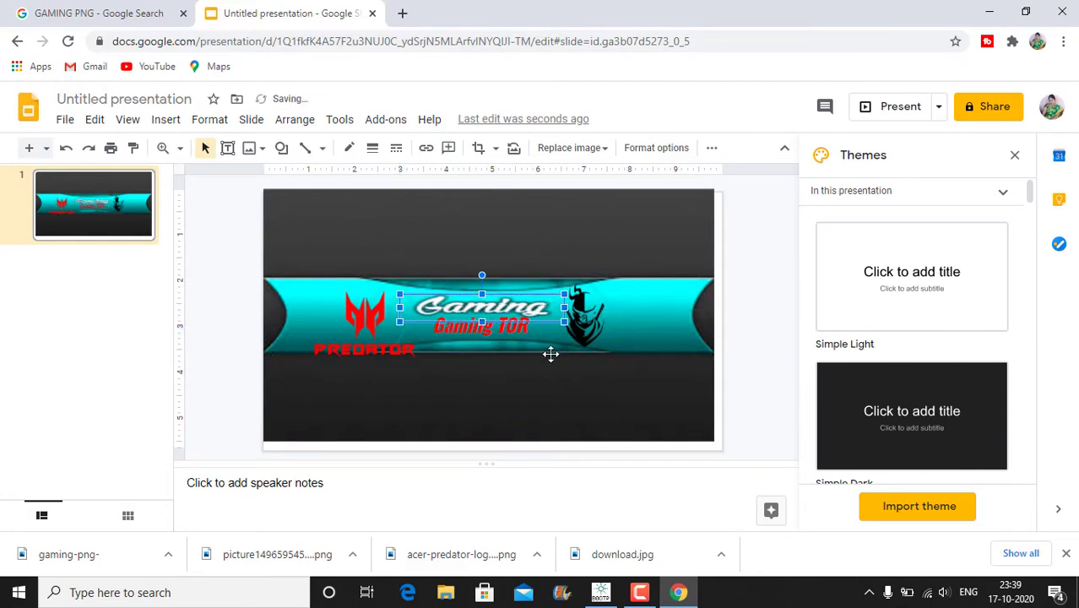
{"action": "left_click", "coordinate": [518, 375]}
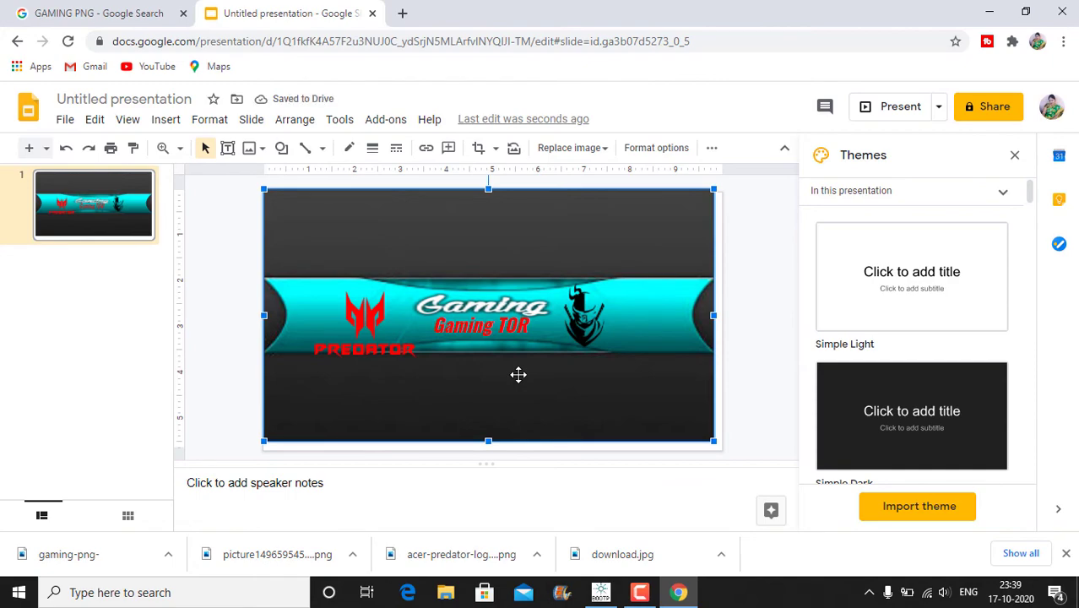
Find the red-hatted jester skull PNG from freepngimg.com in the GAMING PNG image results and save it to the computer.
{"action": "double_click", "coordinate": [671, 600]}
{"action": "left_click", "coordinate": [132, 7]}
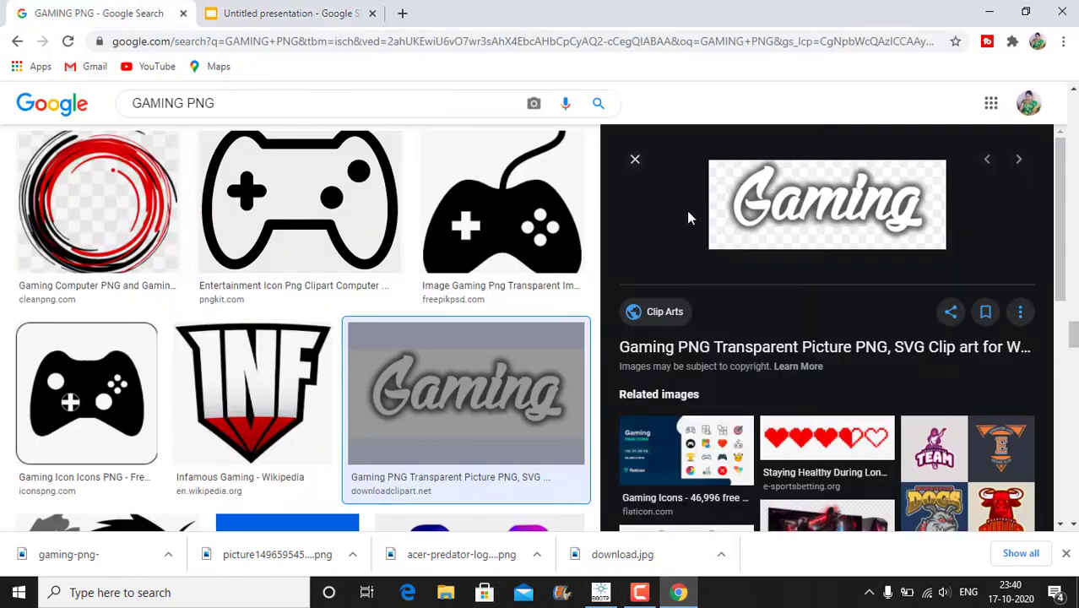
{"action": "left_click", "coordinate": [634, 157]}
{"action": "left_click_drag", "start_coordinate": [1072, 350], "coordinate": [1072, 401]}
{"action": "left_click", "coordinate": [1011, 310]}
{"action": "left_click_drag", "start_coordinate": [1060, 239], "coordinate": [1060, 336]}
{"action": "left_click", "coordinate": [463, 395]}
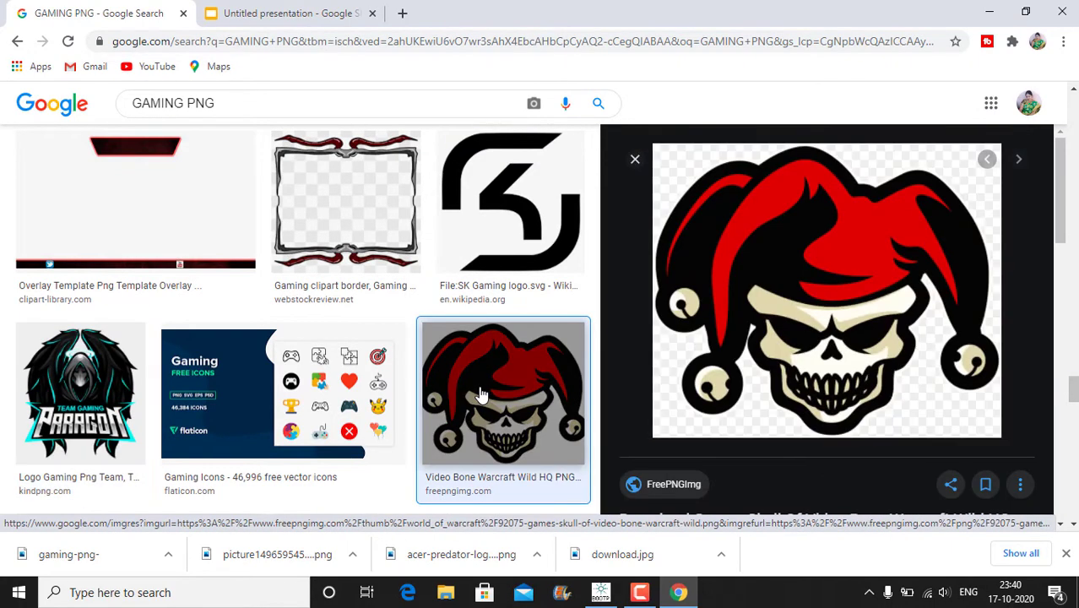
{"action": "right_click", "coordinate": [772, 302]}
{"action": "left_click", "coordinate": [810, 443]}
{"action": "left_click", "coordinate": [404, 351]}
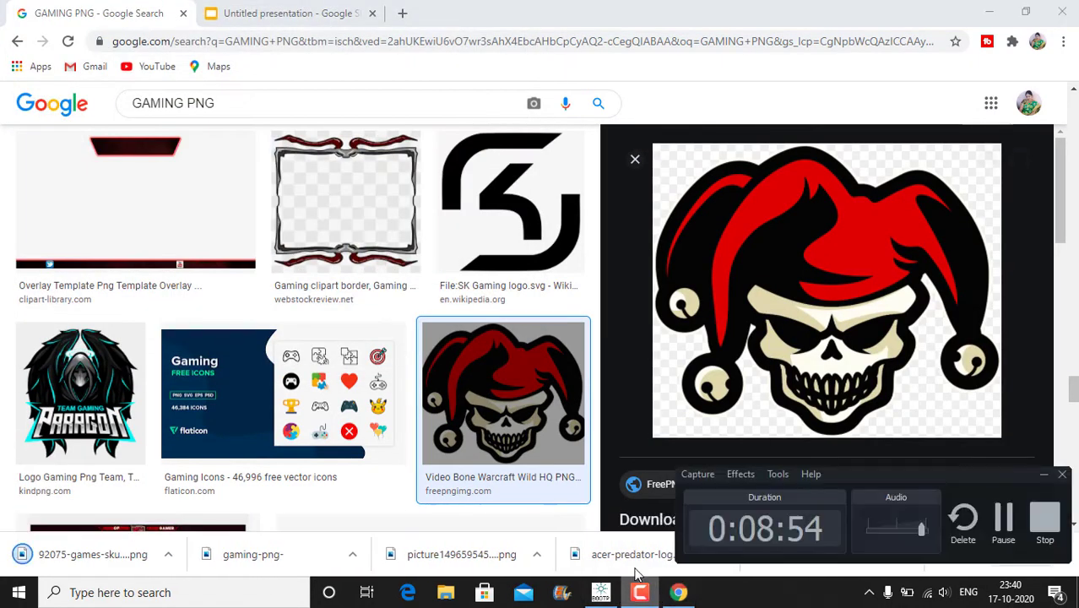
Insert the jester skull image, 92075-games-skull-of-video-bone-warcraft-wild, from the Desktop into the banner slide.
{"action": "left_click", "coordinate": [238, 10]}
{"action": "left_click", "coordinate": [188, 119]}
{"action": "mouse_move", "coordinate": [166, 119]}
{"action": "mouse_move", "coordinate": [203, 147]}
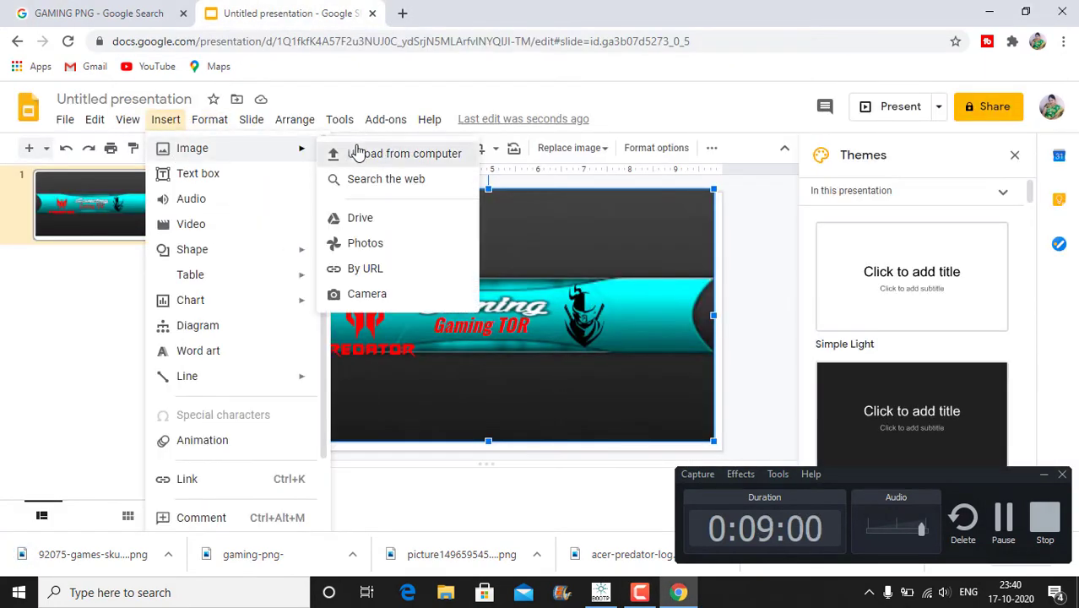
{"action": "left_click", "coordinate": [359, 153]}
{"action": "left_click_drag", "start_coordinate": [525, 146], "coordinate": [525, 241]}
{"action": "left_click", "coordinate": [188, 176]}
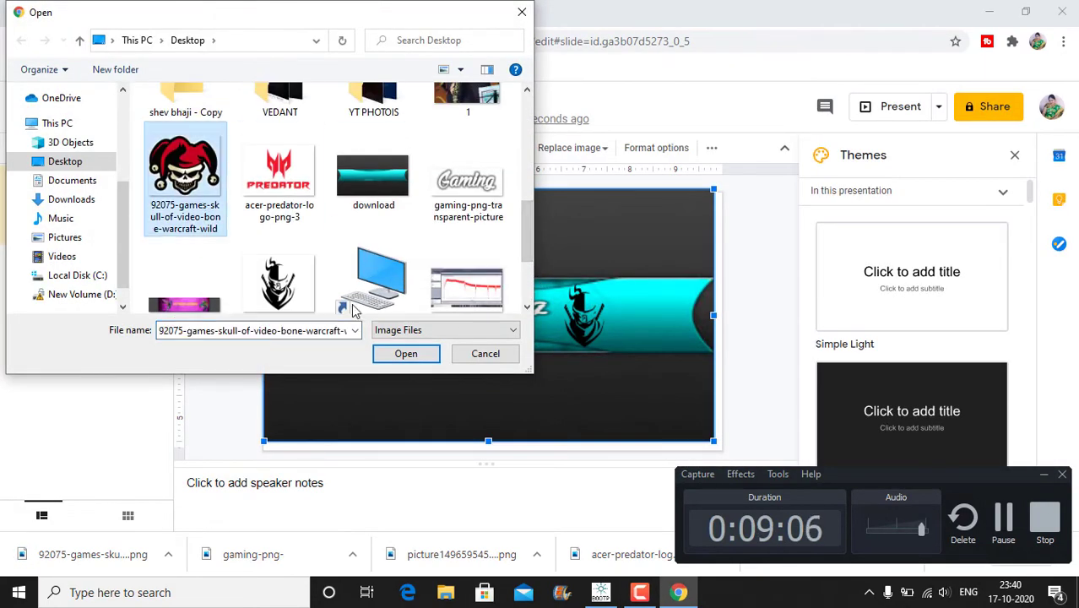
{"action": "left_click", "coordinate": [406, 353]}
Shrink the jester skull to a small icon and place it between the Predator logo and the "Gaming TOR" text.
{"action": "left_click_drag", "start_coordinate": [341, 196], "coordinate": [501, 328]}
{"action": "left_click_drag", "start_coordinate": [537, 382], "coordinate": [410, 318]}
{"action": "left_click_drag", "start_coordinate": [374, 385], "coordinate": [445, 323]}
{"action": "left_click_drag", "start_coordinate": [467, 304], "coordinate": [416, 314]}
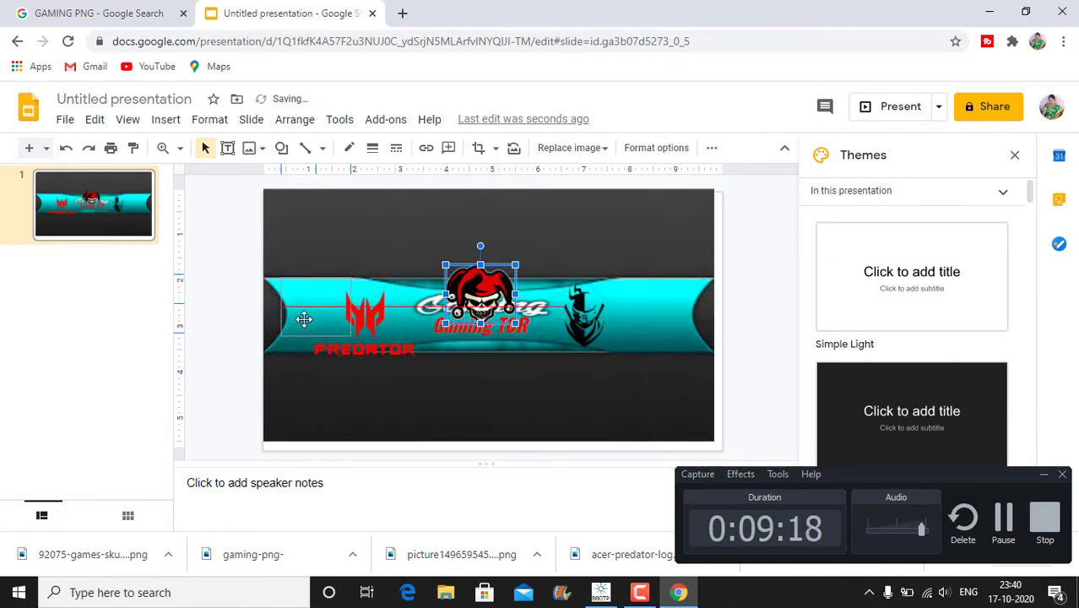
{"action": "left_click_drag", "start_coordinate": [304, 319], "coordinate": [324, 305]}
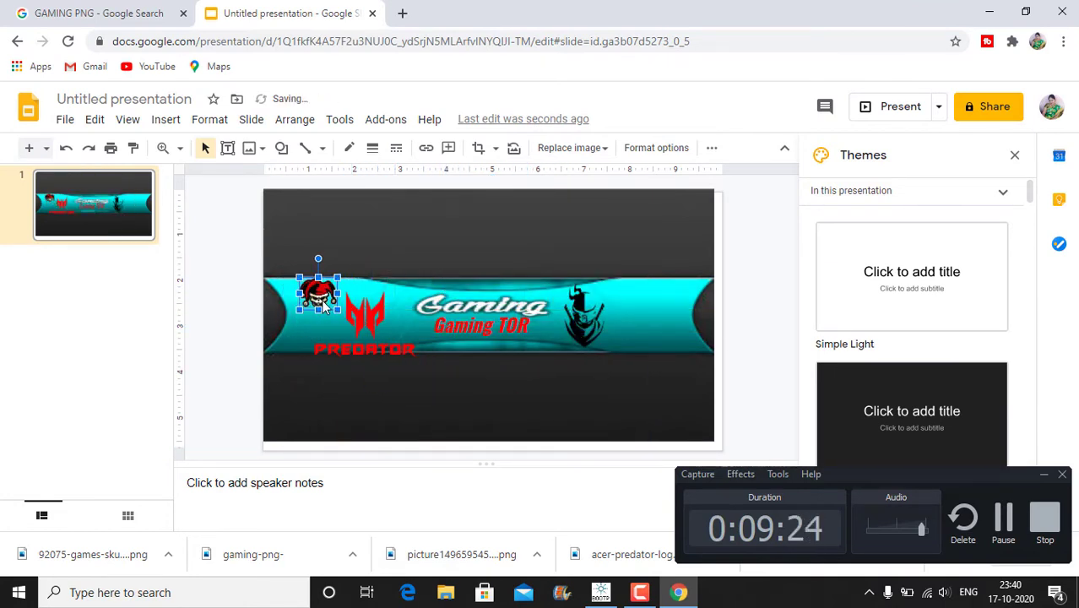
{"action": "left_click_drag", "start_coordinate": [408, 340], "coordinate": [408, 340]}
{"action": "left_click", "coordinate": [291, 393]}
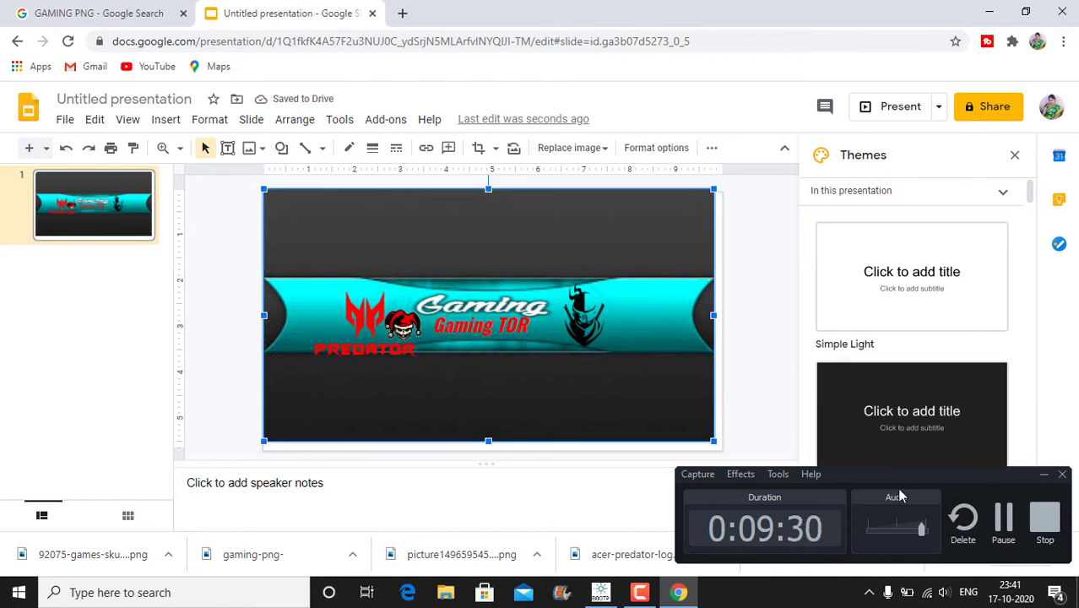
{"action": "left_click", "coordinate": [1041, 473]}
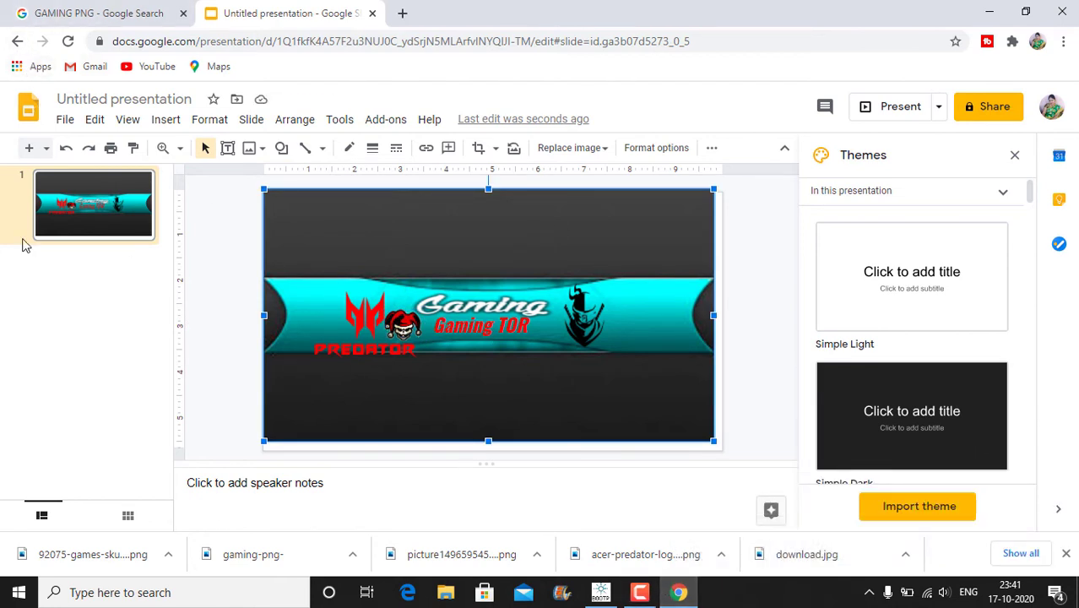
Download the banner slide as a JPEG image and show the downloaded file in its folder.
{"action": "left_click", "coordinate": [65, 119]}
{"action": "mouse_move", "coordinate": [144, 327]}
{"action": "left_click", "coordinate": [296, 435]}
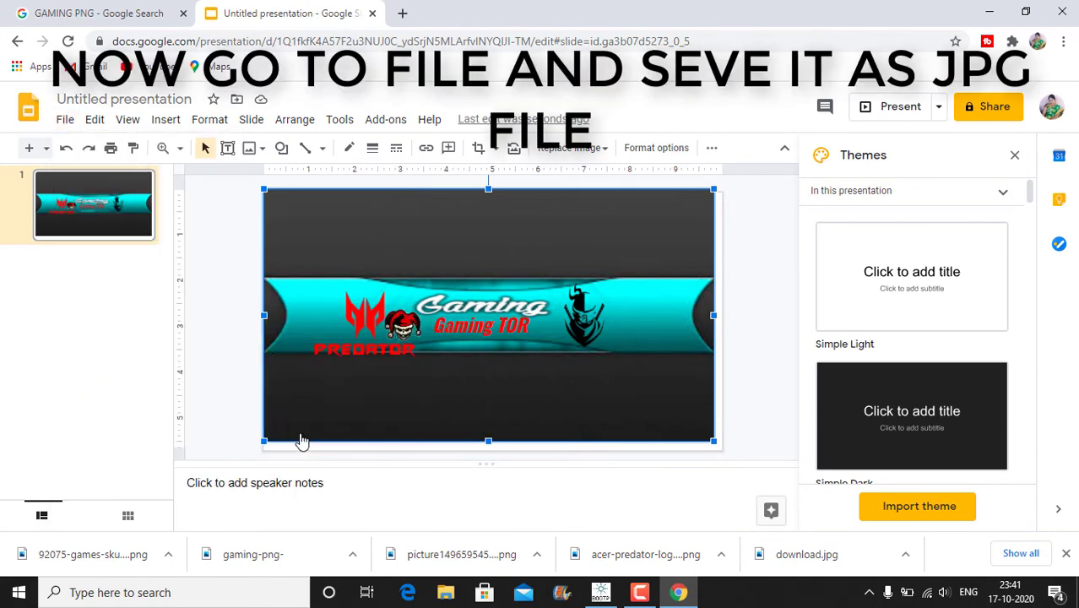
{"action": "left_click", "coordinate": [168, 554]}
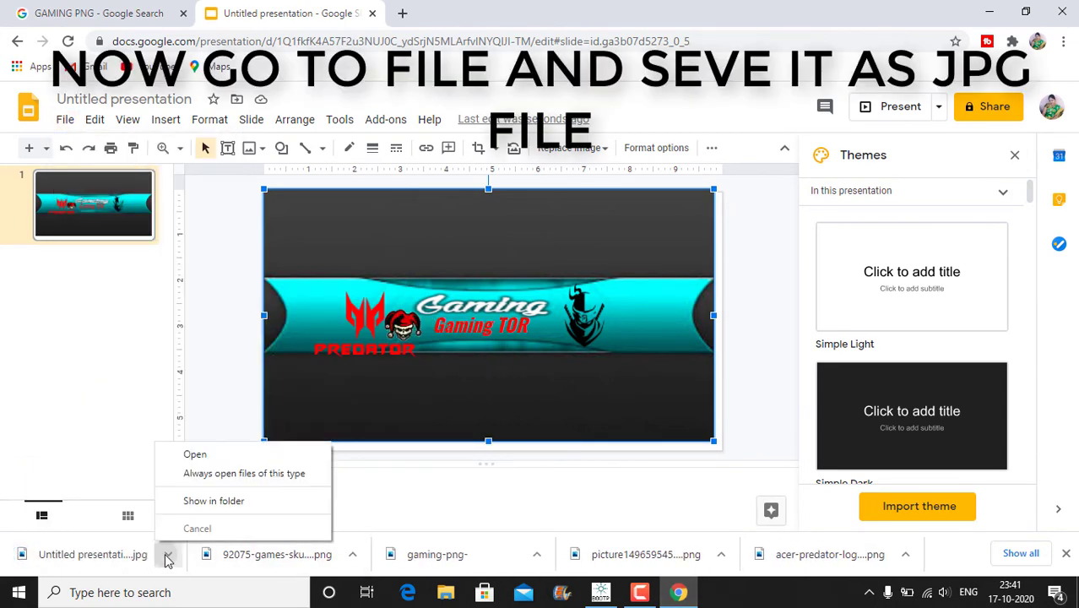
{"action": "left_click", "coordinate": [213, 500]}
Move the downloaded "Untitled presentation (1)" image from the Downloads folder to the desktop.
{"action": "right_click", "coordinate": [599, 132]}
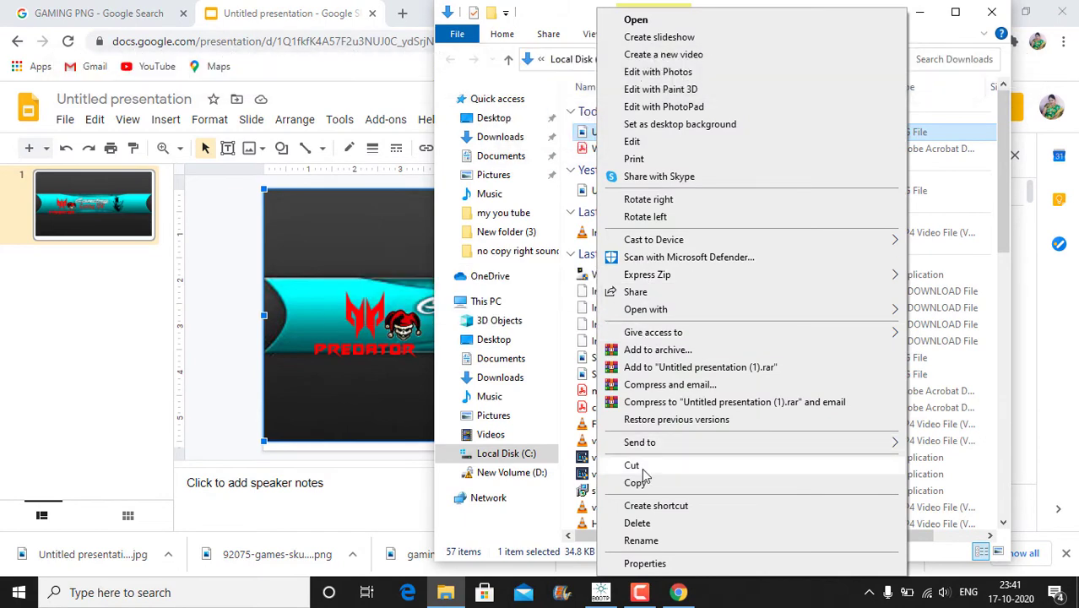
{"action": "left_click", "coordinate": [644, 468]}
{"action": "left_click", "coordinate": [920, 12]}
{"action": "left_click", "coordinate": [988, 12]}
{"action": "right_click", "coordinate": [577, 135]}
{"action": "left_click", "coordinate": [607, 201]}
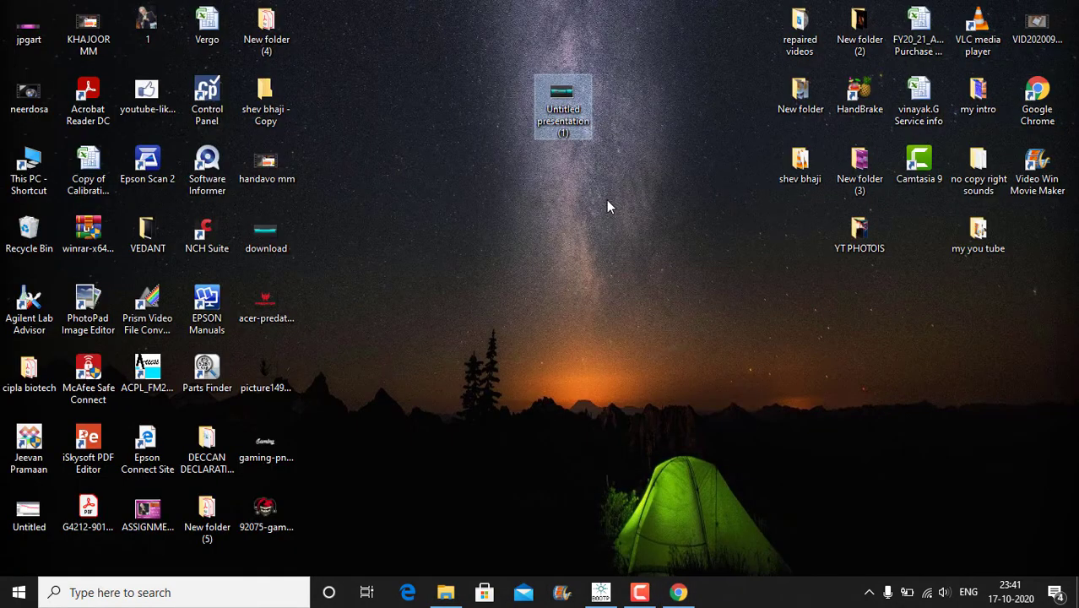
Open the "Untitled presentation (1)" image from the desktop in Microsoft Office Picture Manager.
{"action": "right_click", "coordinate": [551, 108]}
{"action": "mouse_move", "coordinate": [650, 277]}
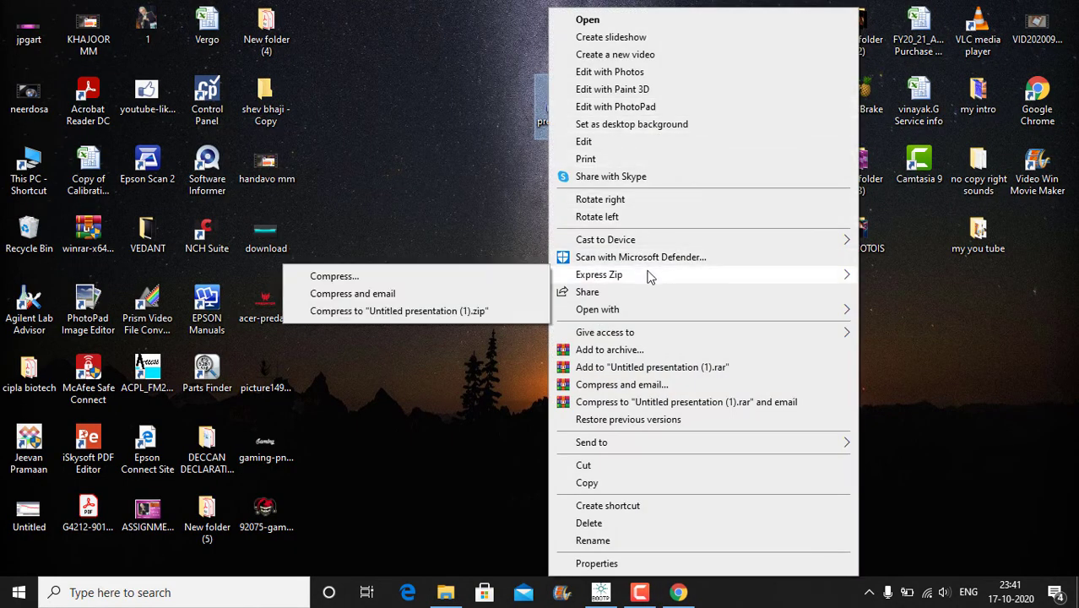
{"action": "left_click", "coordinate": [491, 317]}
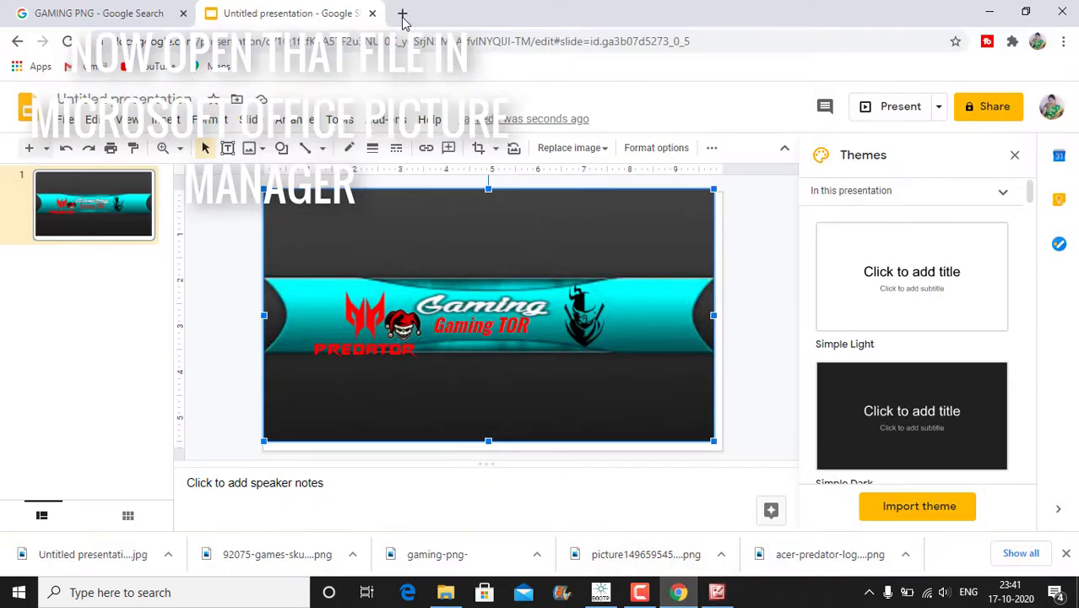
Search Google for "youtube channel art size ratio" in a new browser tab and check the recommended banner dimensions.
{"action": "left_click", "coordinate": [404, 15]}
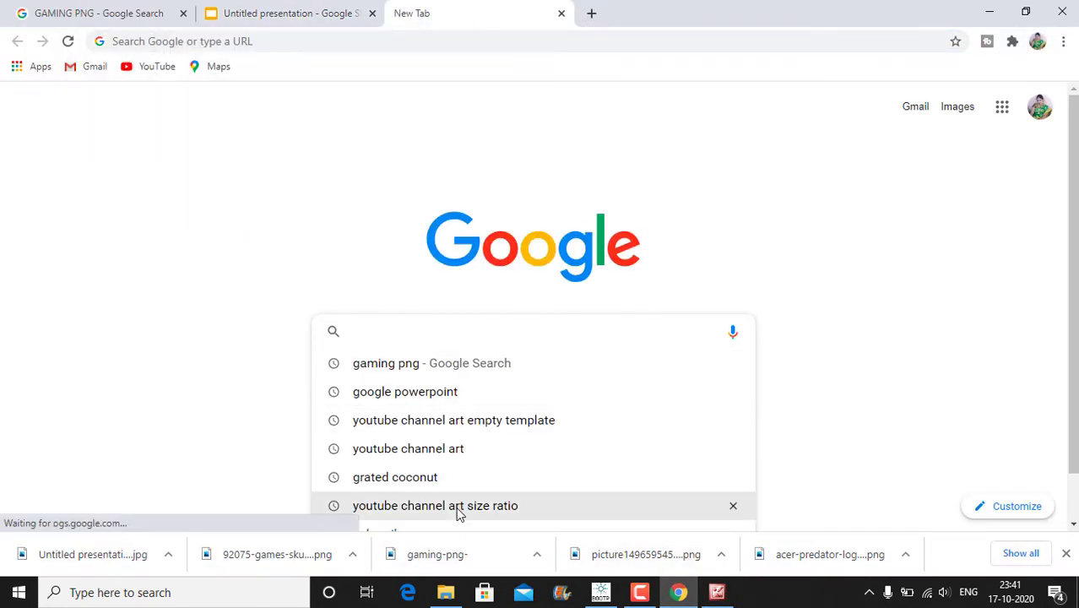
{"action": "left_click", "coordinate": [422, 508]}
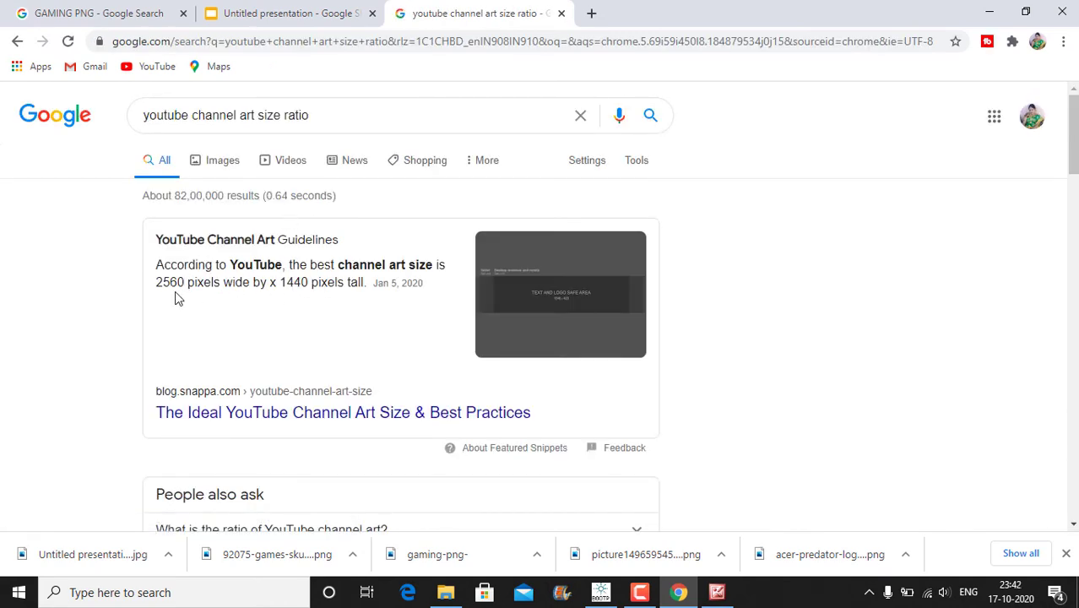
{"action": "left_click_drag", "start_coordinate": [187, 284], "coordinate": [155, 285]}
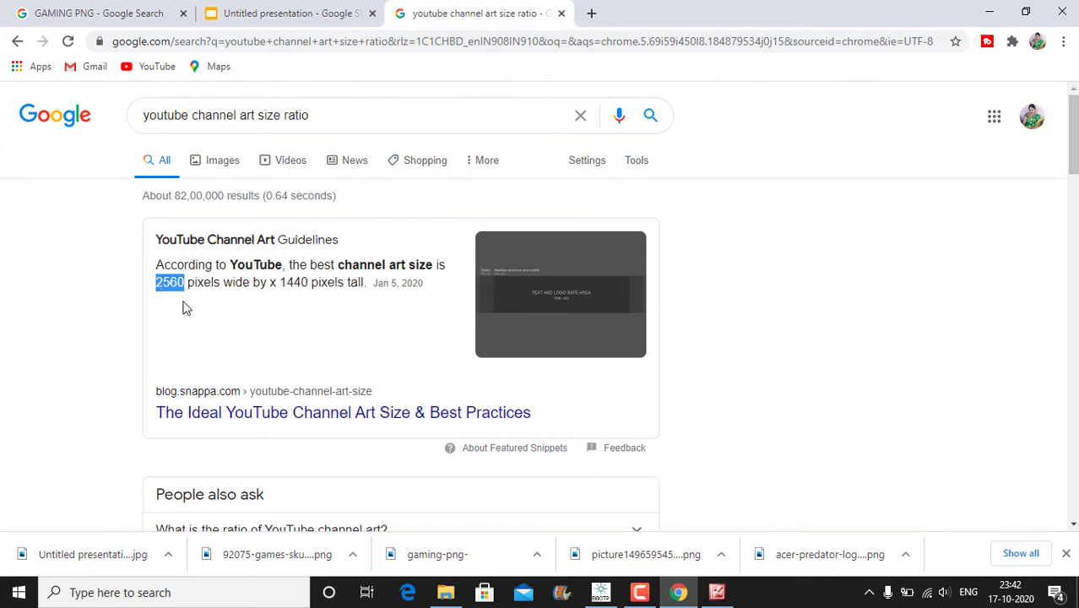
In Microsoft Office Picture Manager, set the banner image's custom resize dimensions to 2560 x 1440 pixels.
{"action": "left_click", "coordinate": [717, 592]}
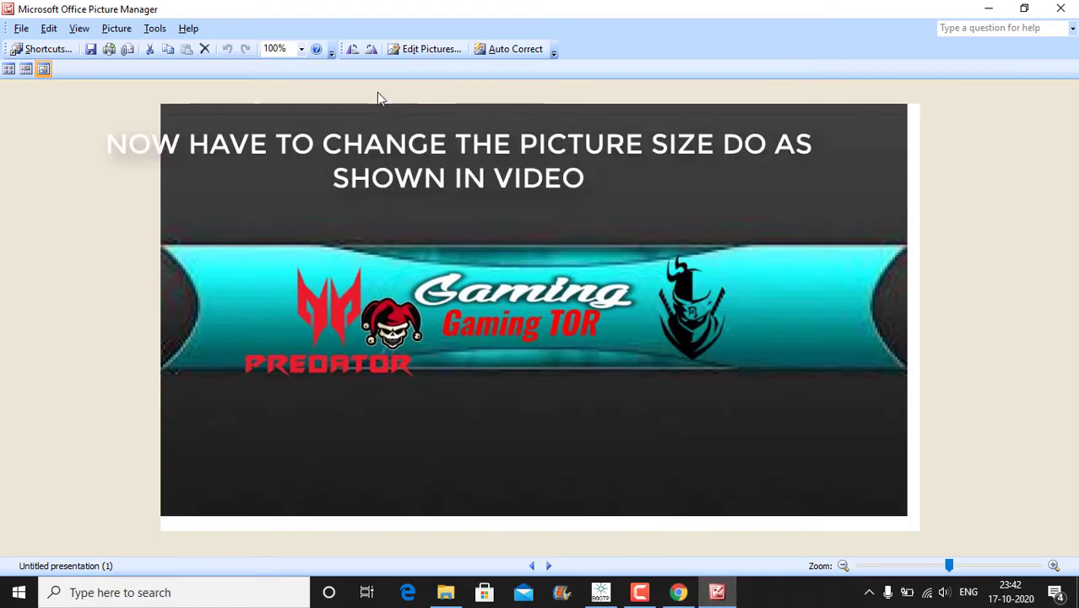
{"action": "left_click", "coordinate": [424, 49]}
{"action": "left_click", "coordinate": [965, 334]}
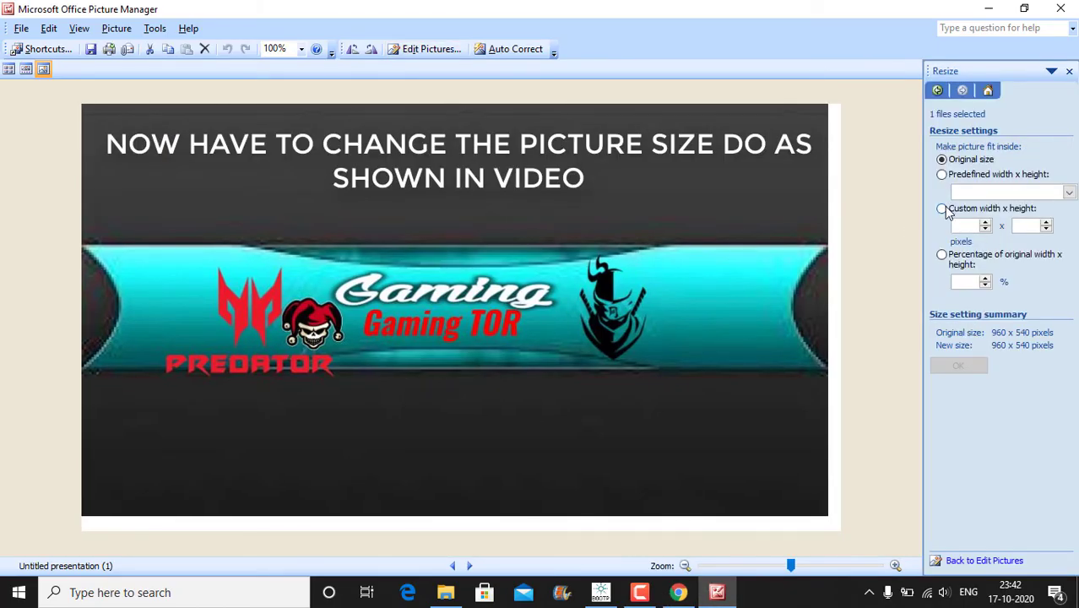
{"action": "left_click_drag", "start_coordinate": [975, 226], "coordinate": [959, 236]}
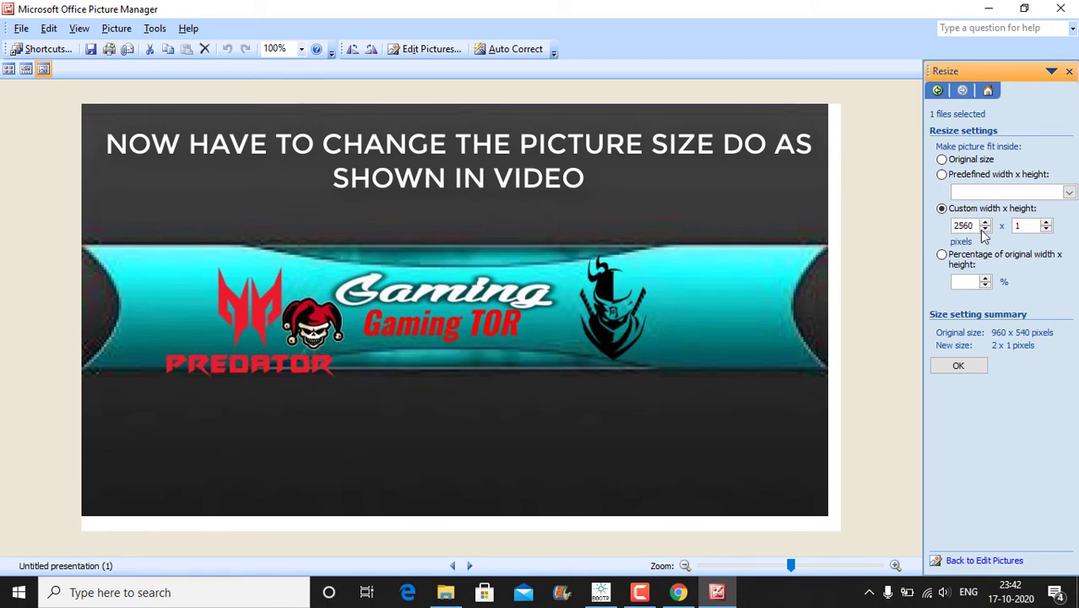
Compare the custom dimensions with the channel art guideline in the browser and apply the resize to the banner image.
{"action": "left_click", "coordinate": [1024, 8]}
{"action": "left_click_drag", "start_coordinate": [380, 138], "coordinate": [689, 110]}
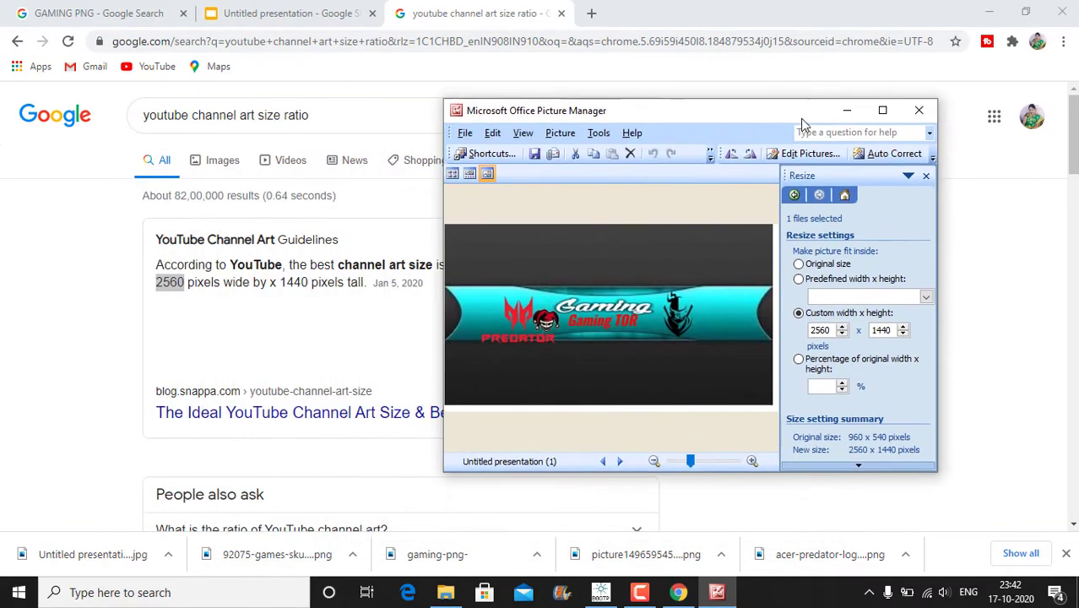
{"action": "left_click", "coordinate": [212, 281]}
{"action": "left_click", "coordinate": [715, 587]}
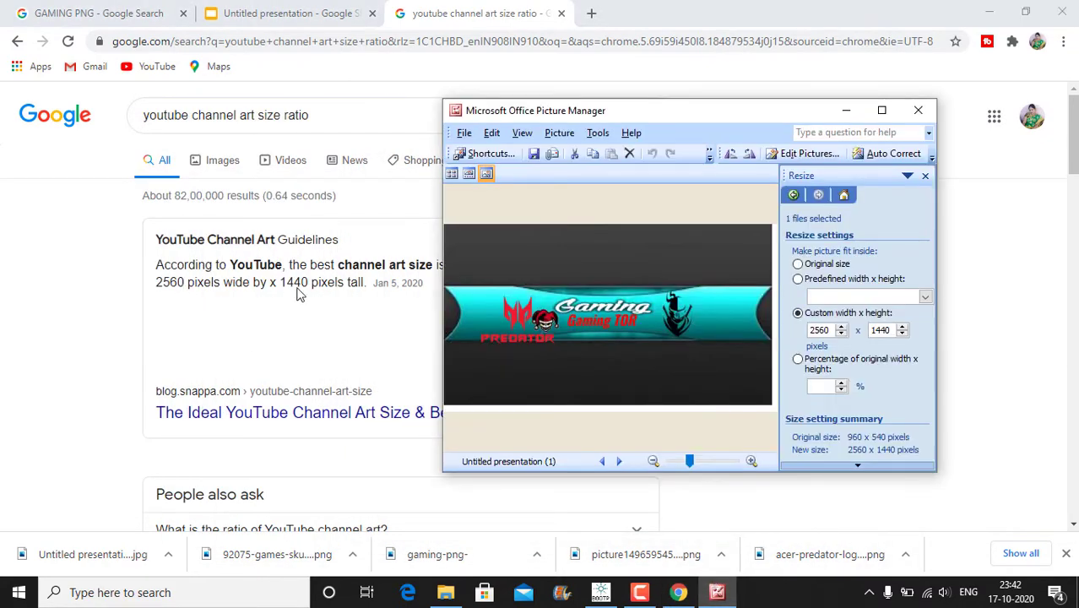
{"action": "left_click", "coordinate": [882, 110]}
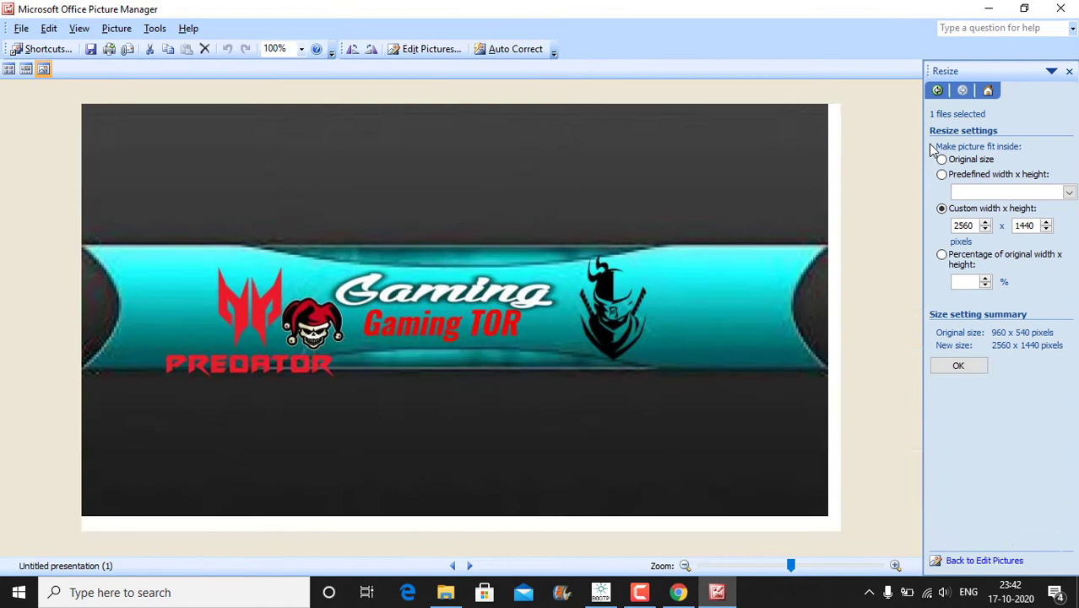
{"action": "left_click", "coordinate": [954, 366]}
Save the resized banner as a new JPEG named GAME on the Desktop.
{"action": "left_click", "coordinate": [21, 28]}
{"action": "left_click", "coordinate": [54, 98]}
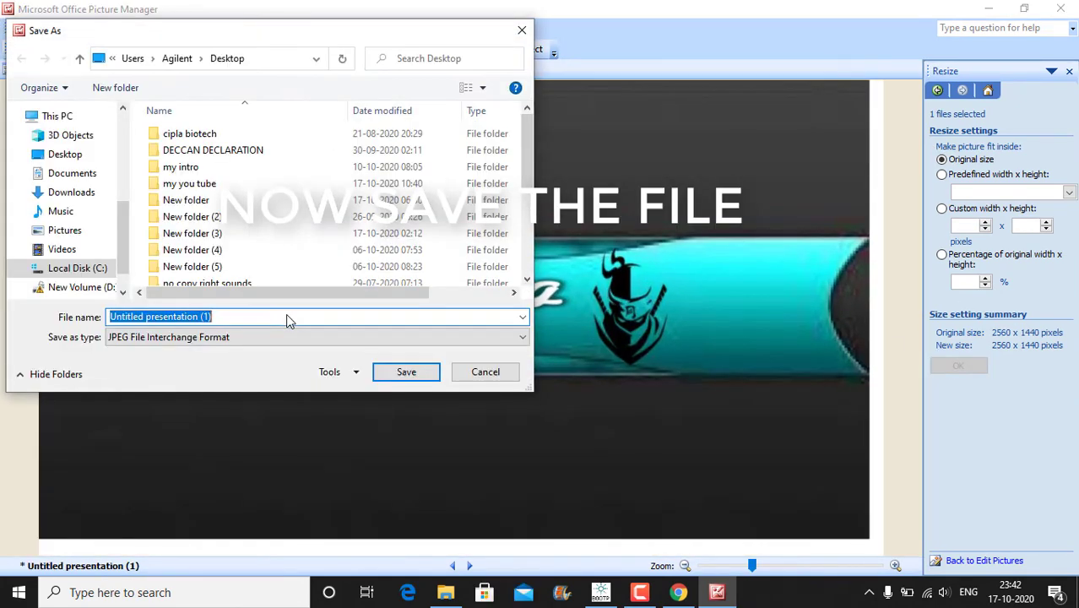
{"action": "left_click", "coordinate": [65, 154]}
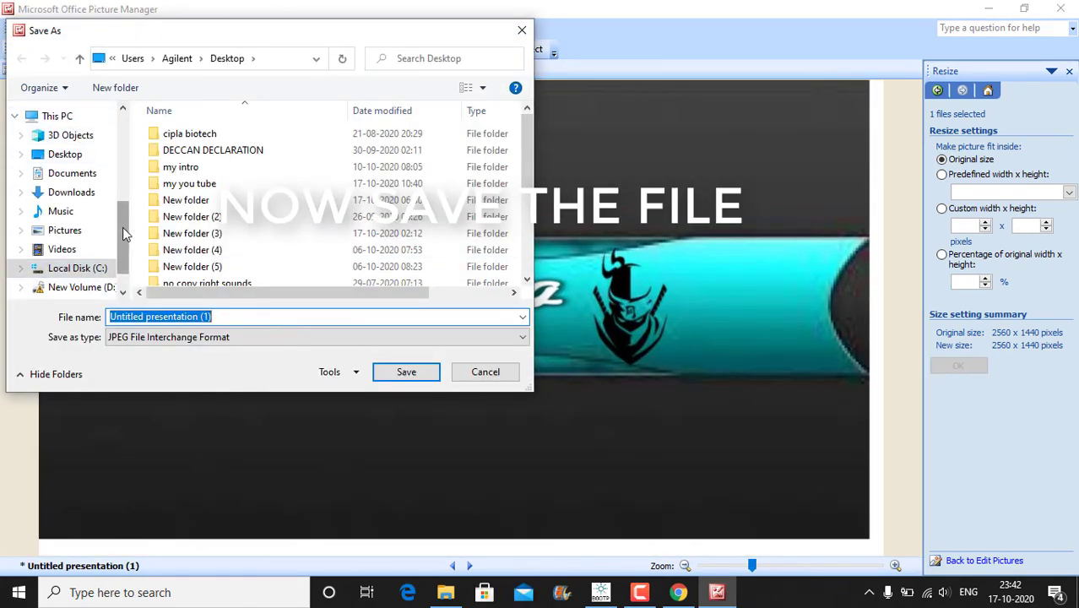
{"action": "left_click", "coordinate": [216, 316]}
{"action": "key", "text": "ctrl+a"}
{"action": "type", "text": "GAME"}
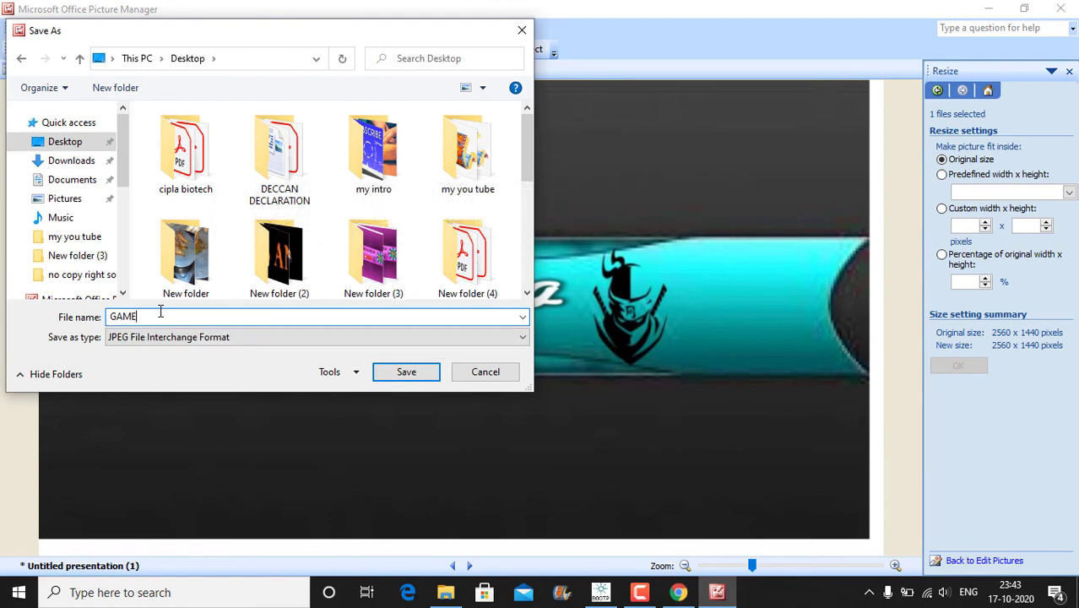
{"action": "left_click", "coordinate": [404, 372]}
Switch to the browser, open YouTube in a new tab and go to the Branding settings of the channel customisation page.
{"action": "key", "text": "alt+Tab"}
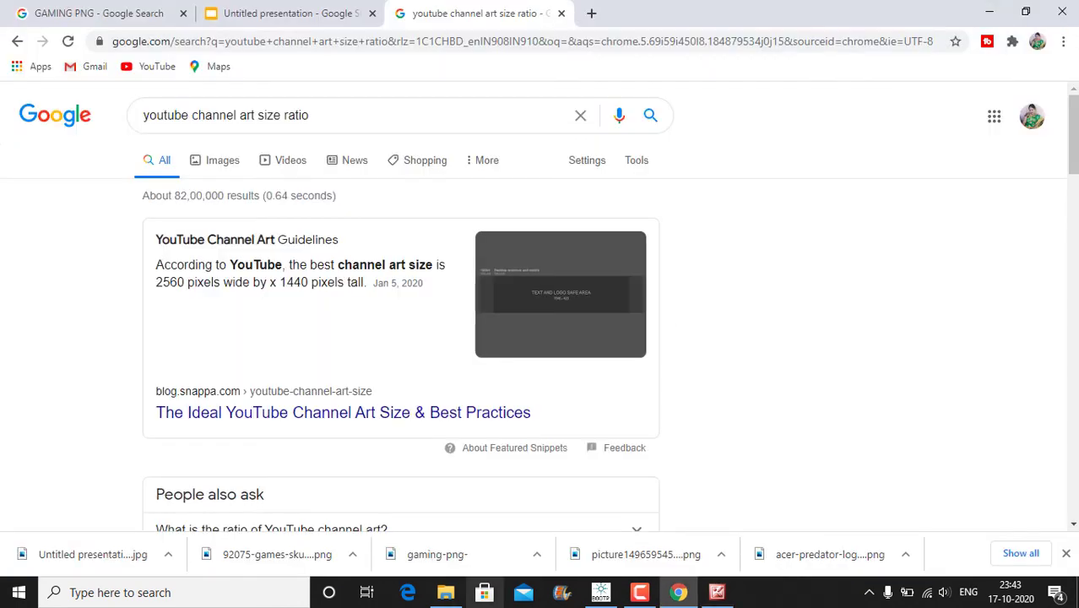
{"action": "left_click", "coordinate": [591, 12]}
{"action": "left_click", "coordinate": [150, 66]}
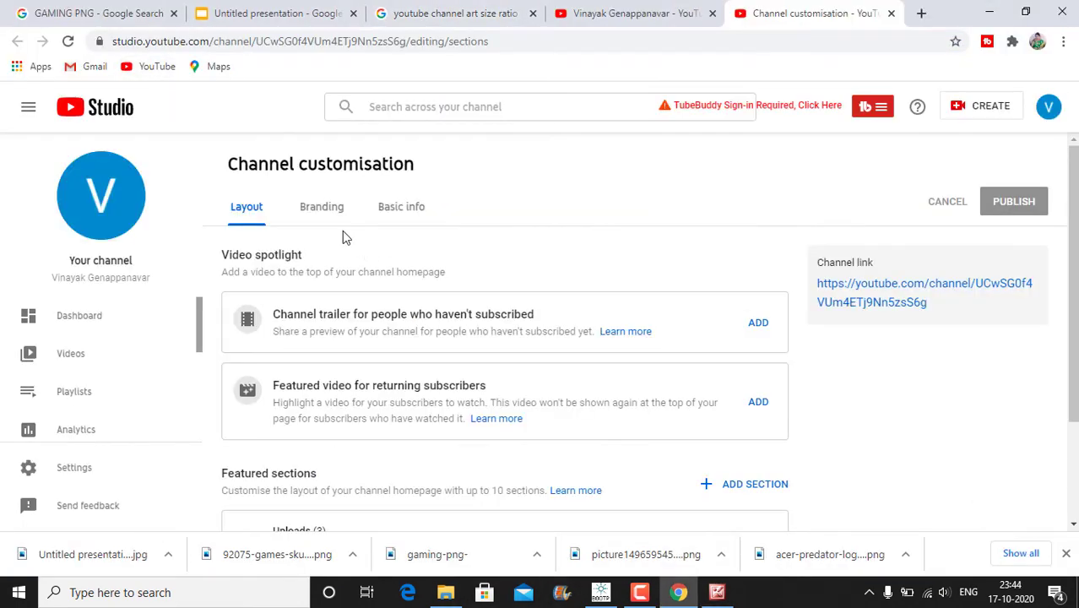
{"action": "left_click", "coordinate": [328, 211]}
{"action": "scroll", "coordinate": [517, 269], "scroll_direction": "down", "scroll_amount": 3}
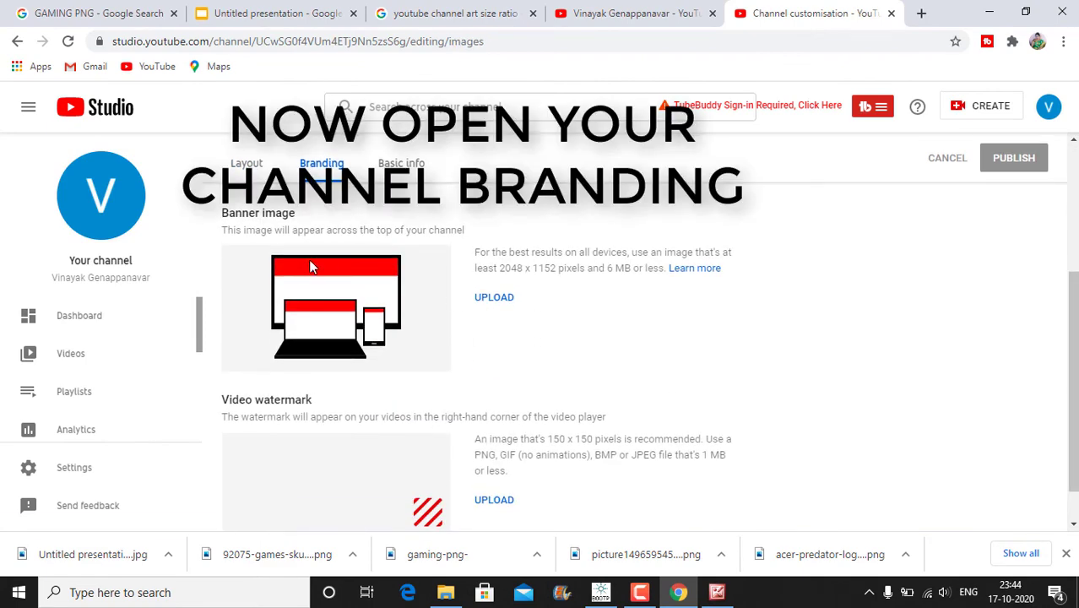
Upload GAME.jpg from the Desktop as the channel's banner image.
{"action": "left_click", "coordinate": [498, 298]}
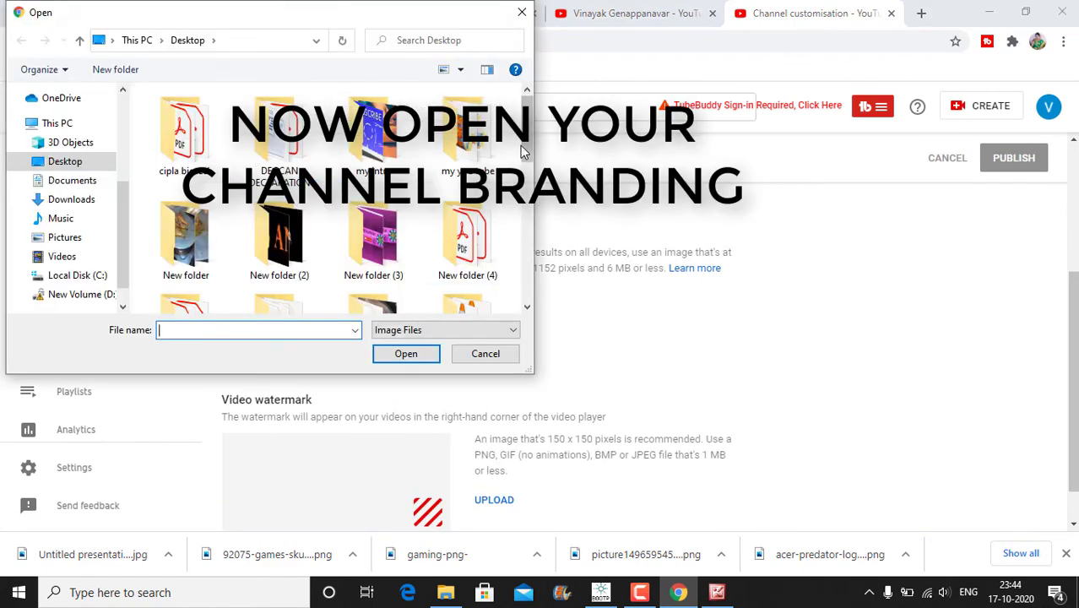
{"action": "type", "text": "GA"}
{"action": "left_click", "coordinate": [297, 342]}
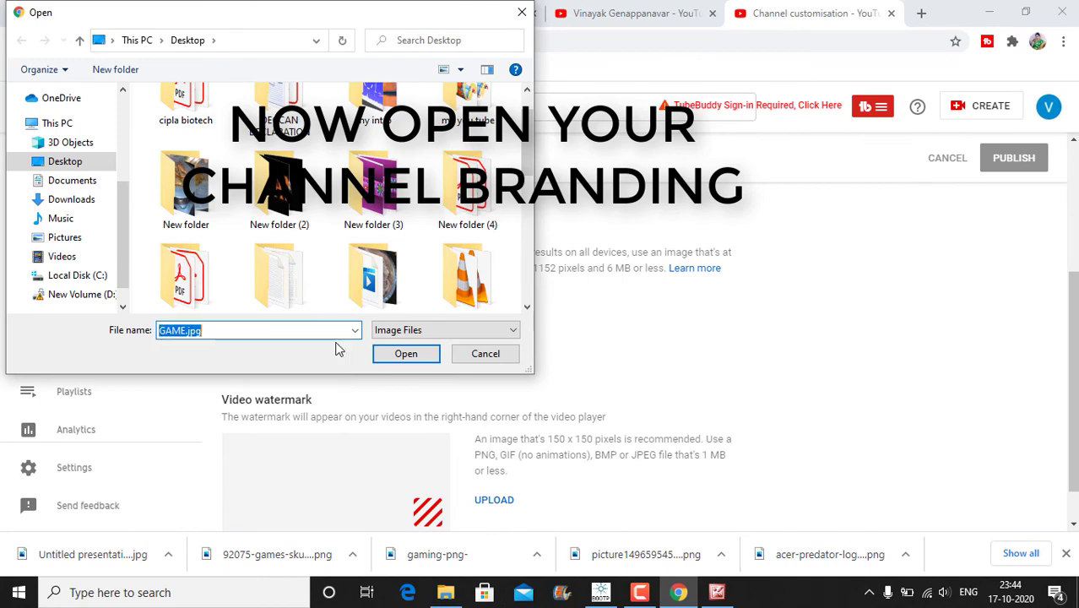
{"action": "left_click", "coordinate": [403, 355]}
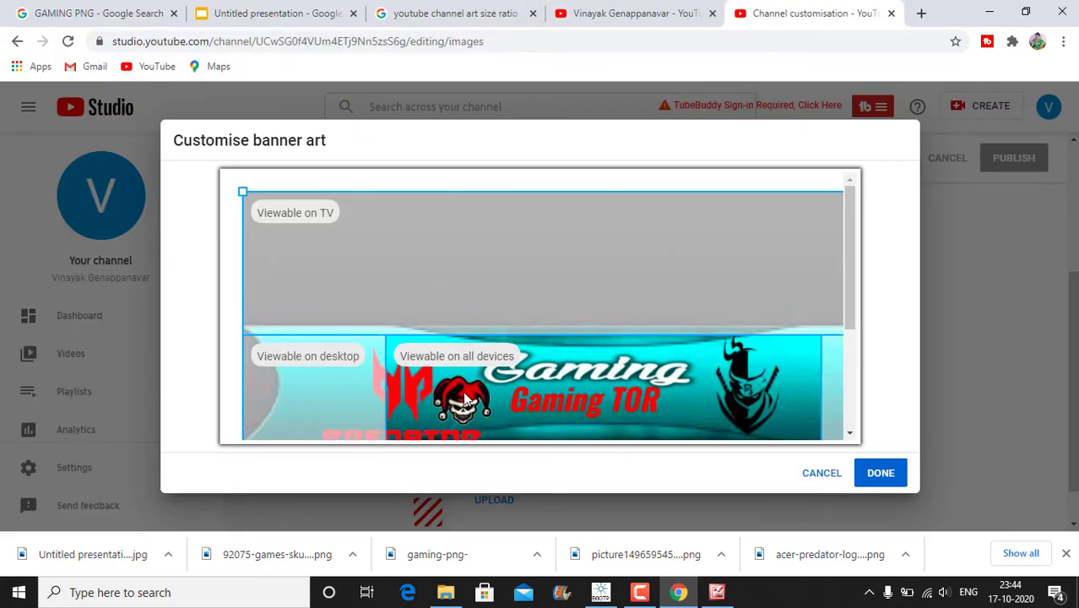
Adjust the banner's crop frame around the logos and Gaming TOR text, apply the crop and publish the channel changes.
{"action": "left_click_drag", "start_coordinate": [242, 191], "coordinate": [380, 343]}
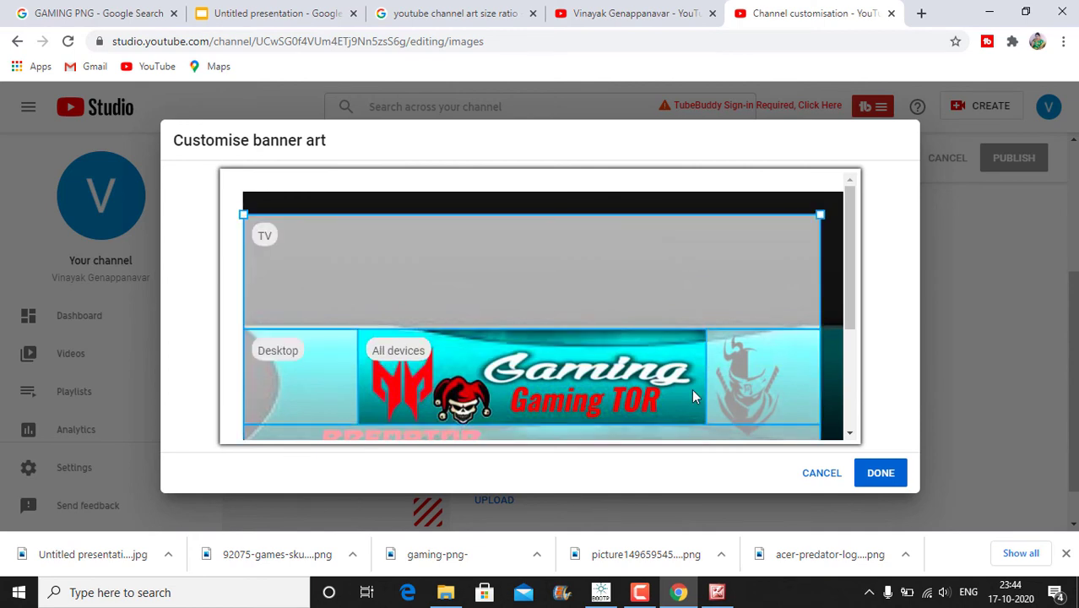
{"action": "mouse_move", "coordinate": [694, 390]}
{"action": "left_mouse_down"}
{"action": "mouse_move", "coordinate": [752, 410]}
{"action": "mouse_move", "coordinate": [663, 395]}
{"action": "mouse_move", "coordinate": [659, 382]}
{"action": "mouse_move", "coordinate": [686, 398]}
{"action": "left_mouse_up"}
{"action": "left_click", "coordinate": [869, 473]}
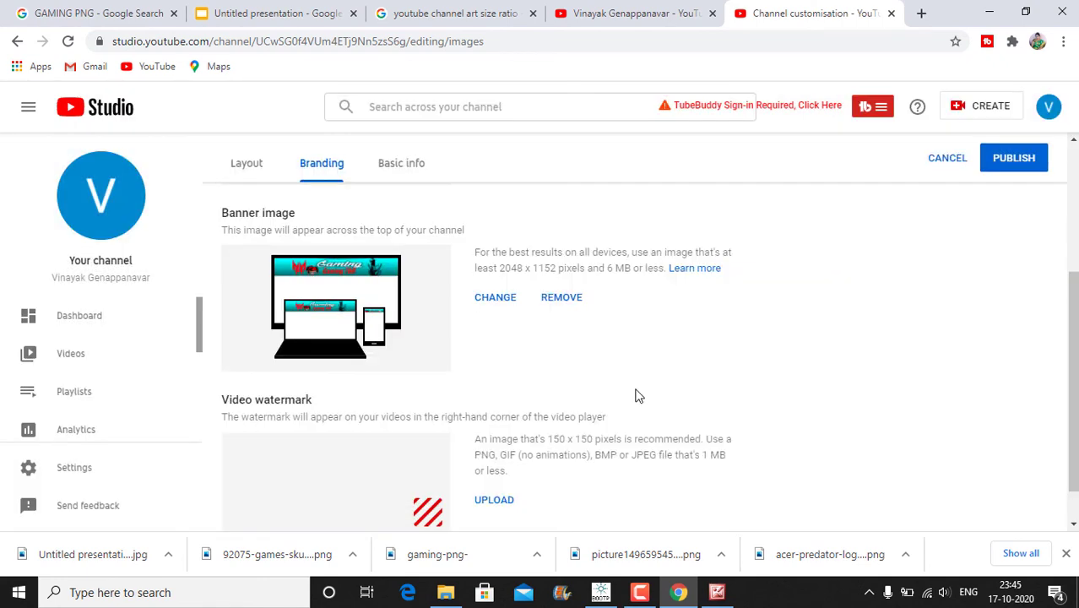
{"action": "left_click", "coordinate": [1011, 163]}
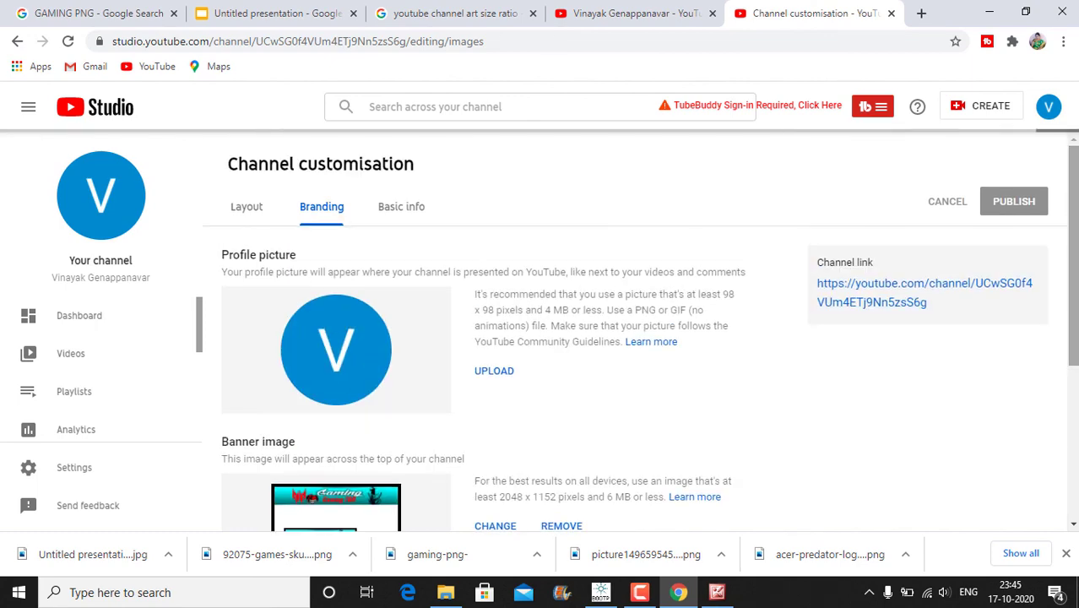
Look over the channel dashboard and open the channel's YouTube page to view the published banner.
{"action": "left_click", "coordinate": [108, 325]}
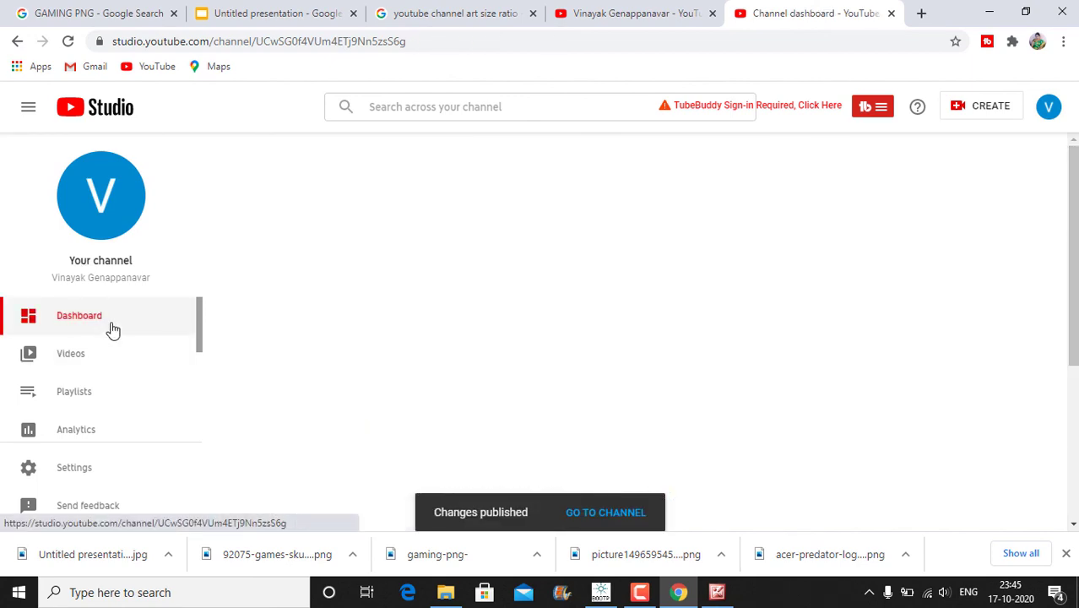
{"action": "scroll", "coordinate": [634, 330], "scroll_direction": "down", "scroll_amount": 5}
{"action": "left_click_drag", "start_coordinate": [1073, 279], "coordinate": [1072, 173]}
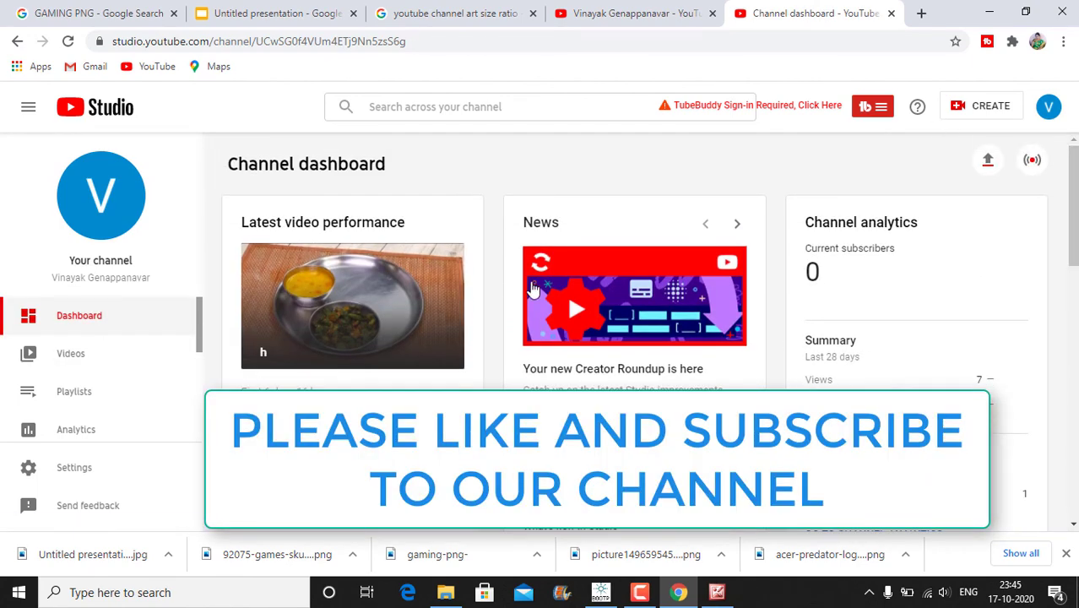
{"action": "left_click", "coordinate": [1048, 105]}
{"action": "left_click", "coordinate": [932, 212]}
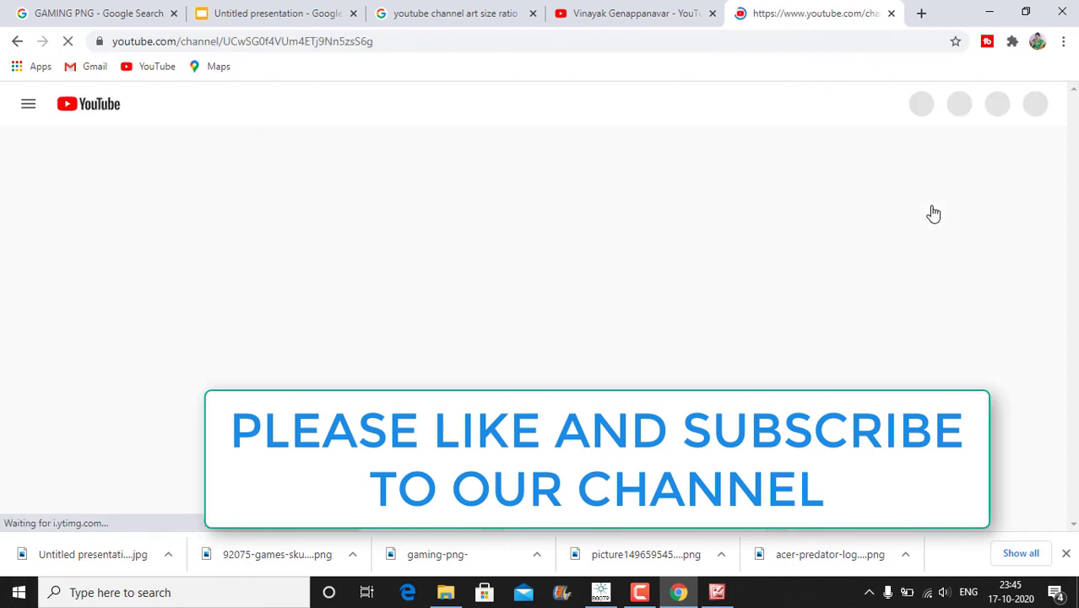